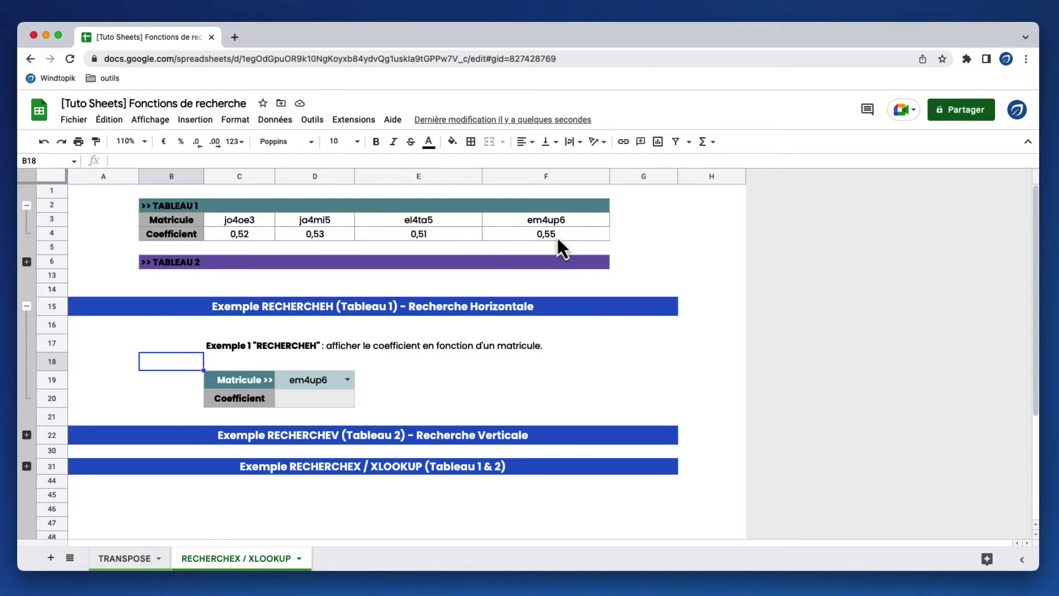
Start a RECHERCHEH formula in the Coefficient cell D20 with the matricule cell D19 as the search key.
{"action": "left_click", "coordinate": [348, 381]}
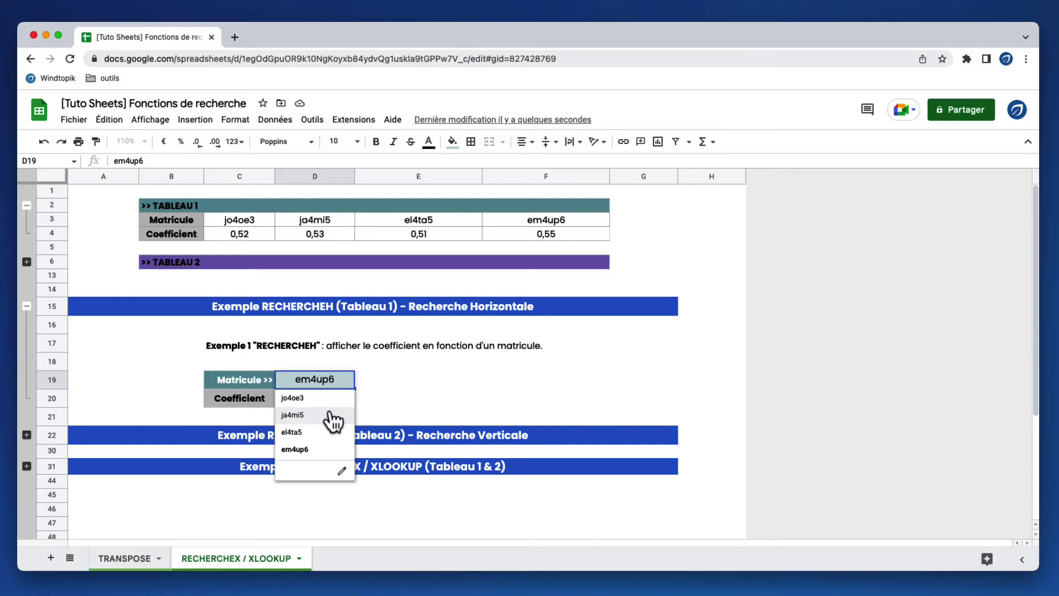
{"action": "left_click", "coordinate": [416, 381]}
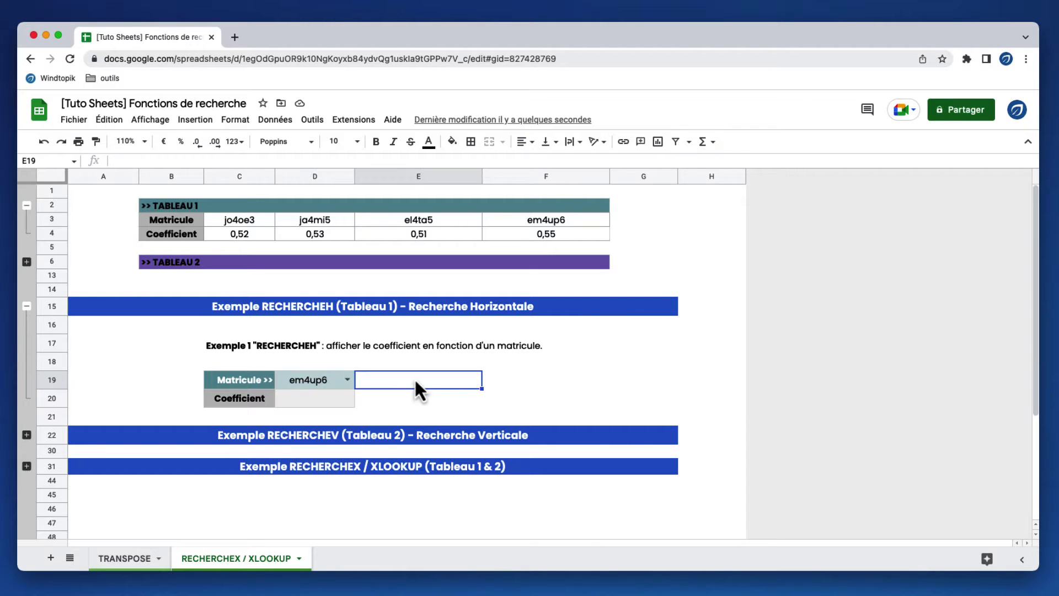
{"action": "left_click", "coordinate": [346, 400]}
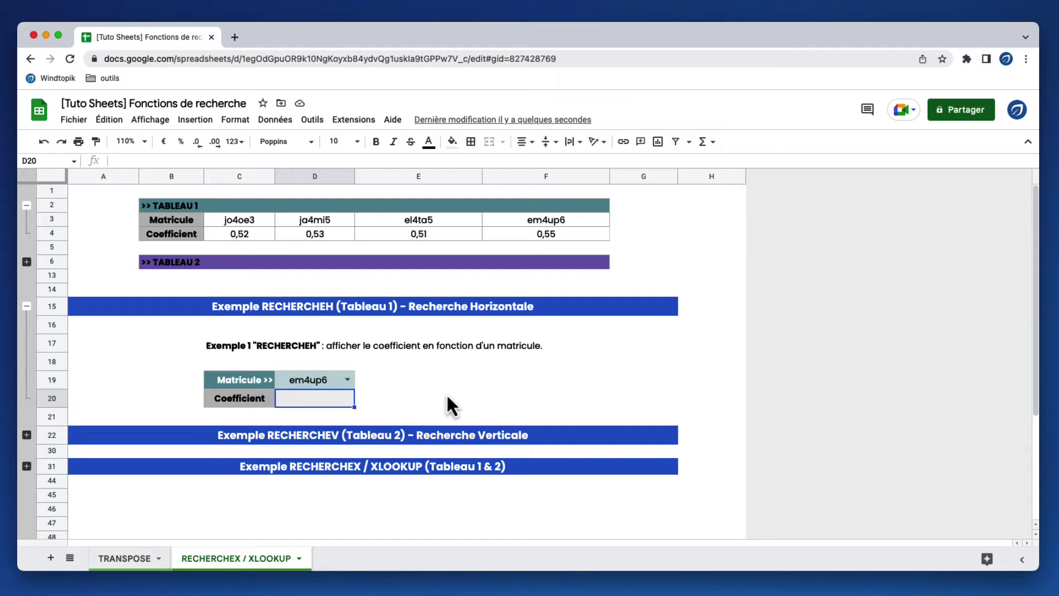
{"action": "type", "text": "="}
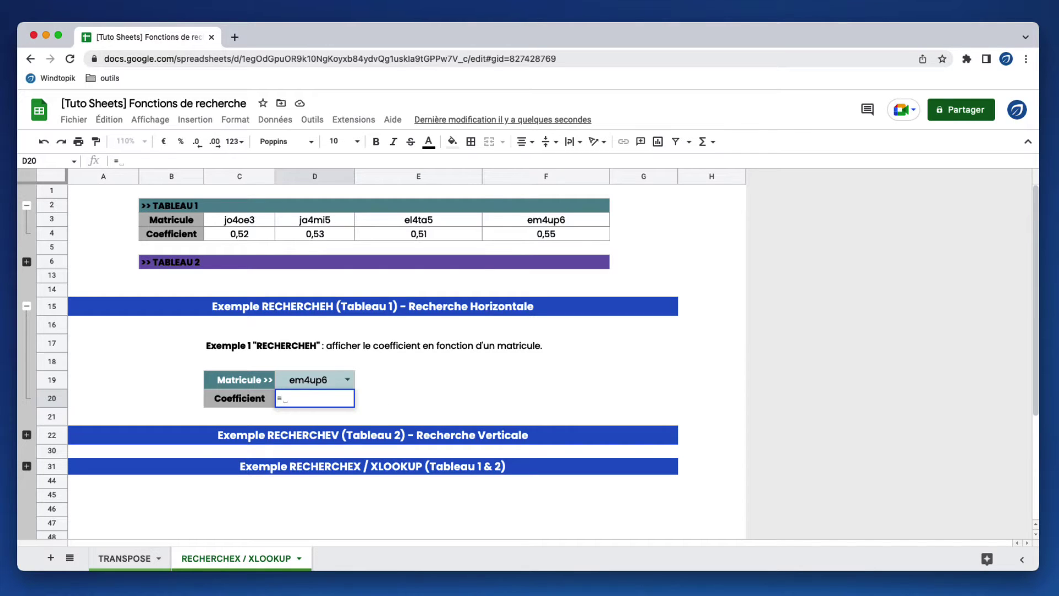
{"action": "type", "text": "rech"}
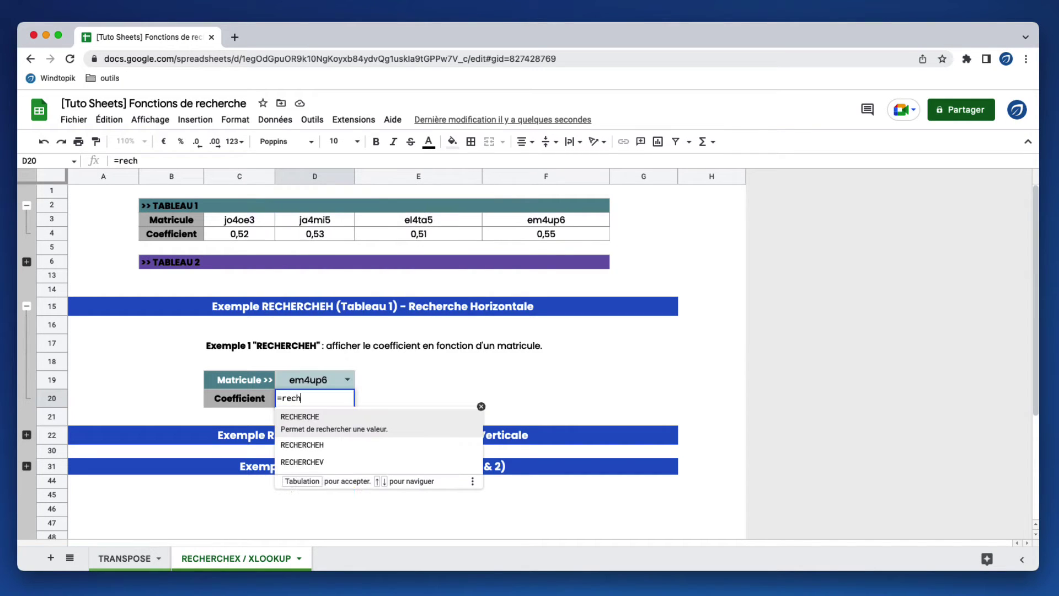
{"action": "left_click", "coordinate": [364, 447]}
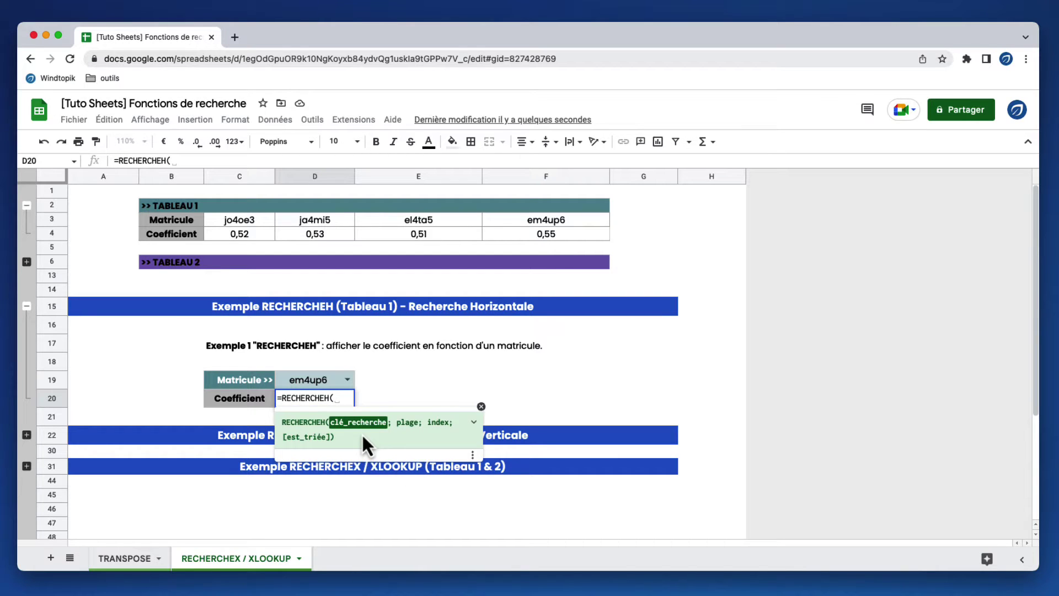
{"action": "left_click", "coordinate": [307, 387]}
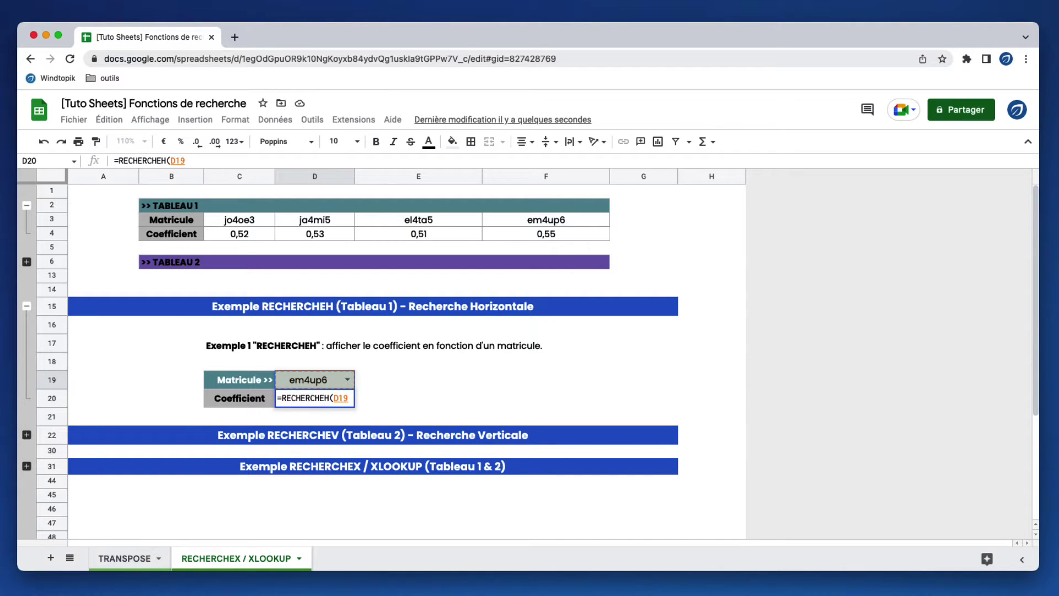
Add the named range D_Tableau1 as the formula's search range and commit the formula.
{"action": "type", "text": ";"}
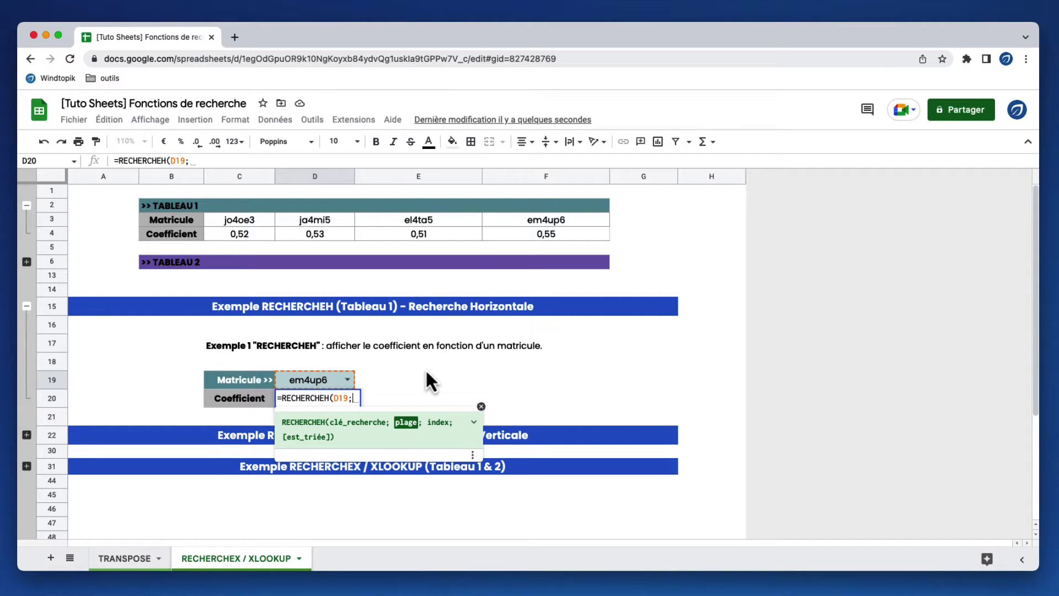
{"action": "type", "text": "D"}
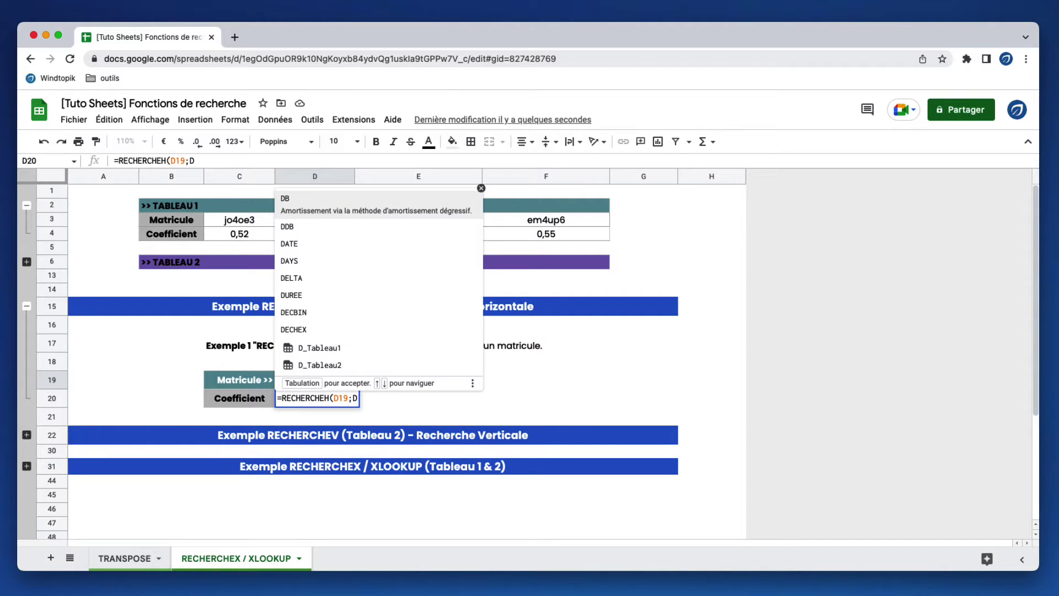
{"action": "left_click", "coordinate": [350, 347]}
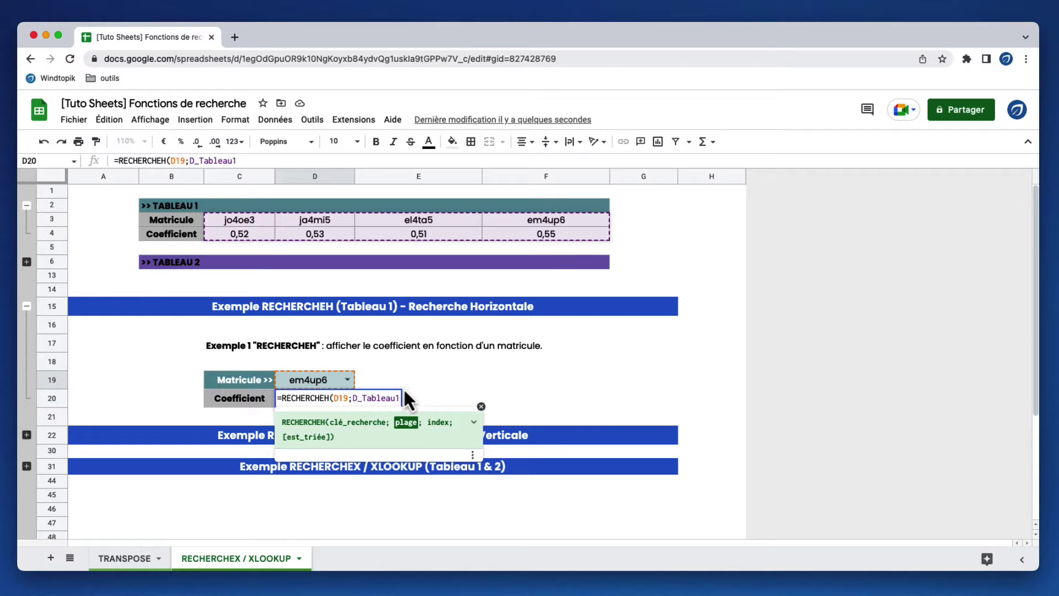
{"action": "key", "text": "Return"}
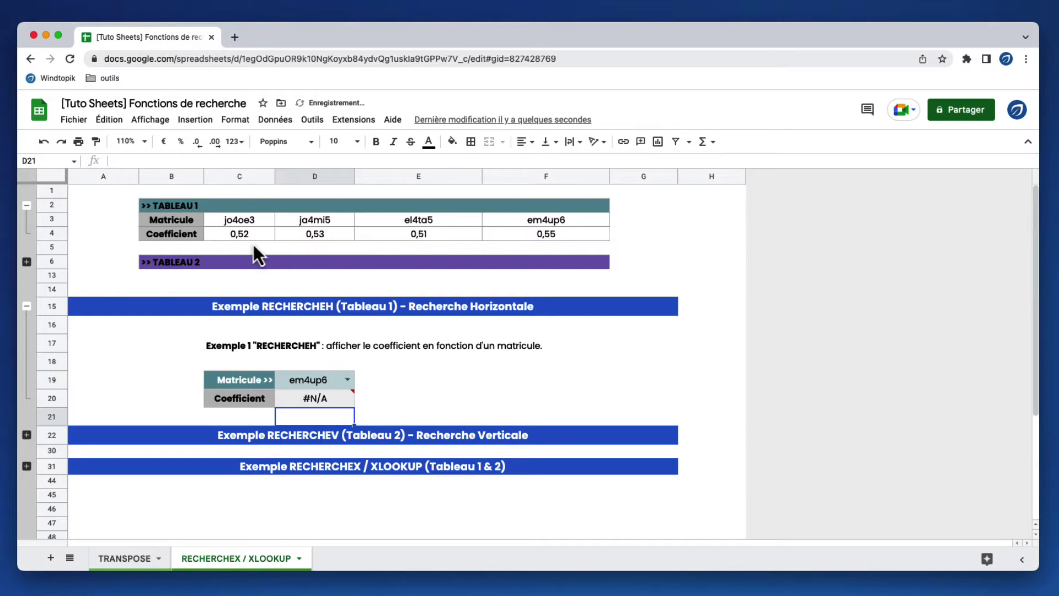
Open the named-range definition for the Tableau 1 data C3:F4, review the existing named ranges, and close without adding one.
{"action": "left_click_drag", "start_coordinate": [258, 222], "coordinate": [488, 232]}
{"action": "right_click", "coordinate": [488, 233]}
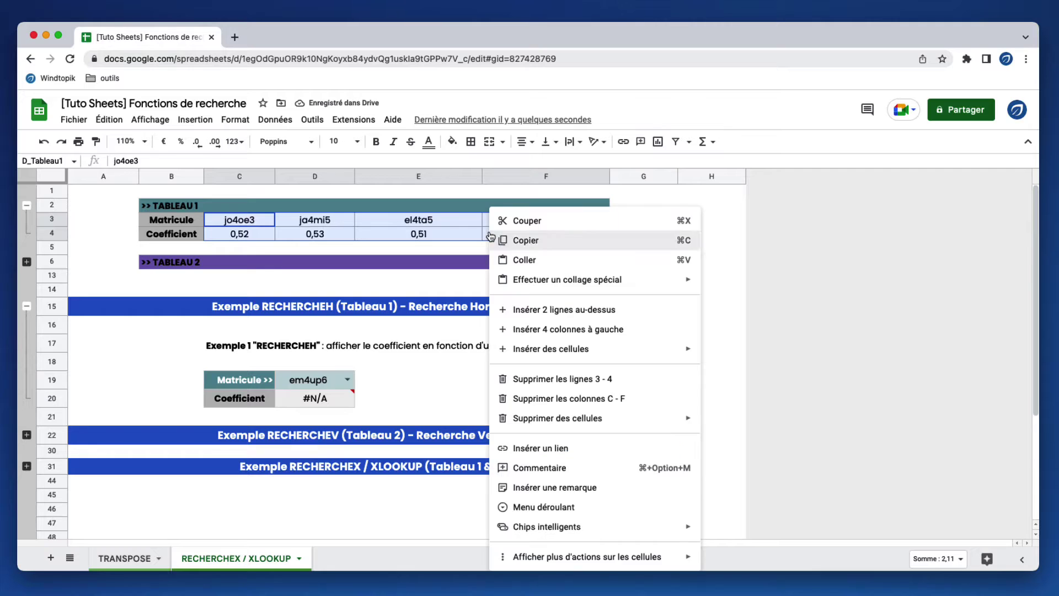
{"action": "mouse_move", "coordinate": [578, 558]}
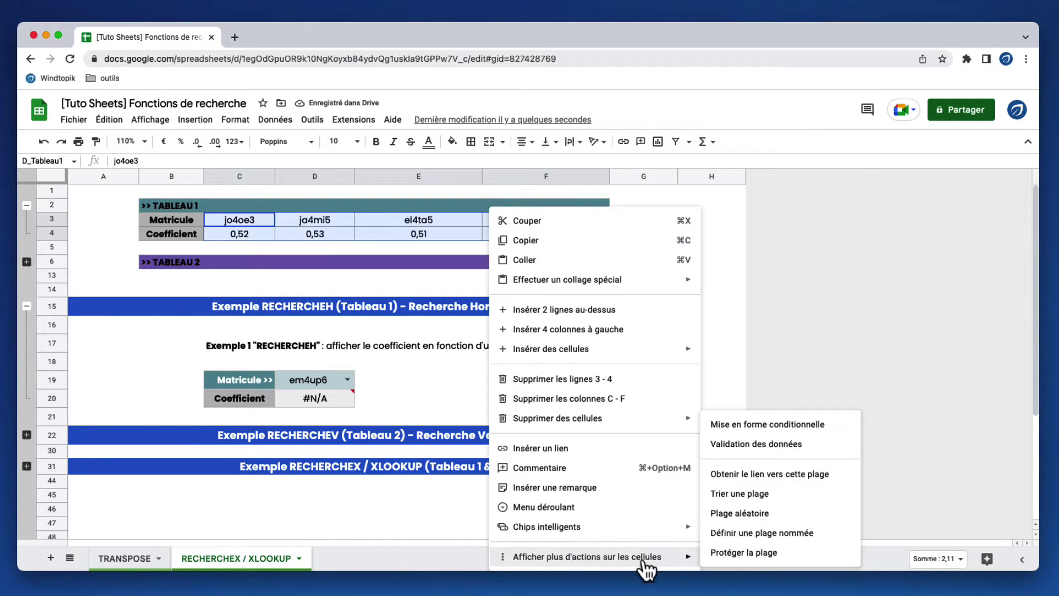
{"action": "left_click", "coordinate": [809, 534]}
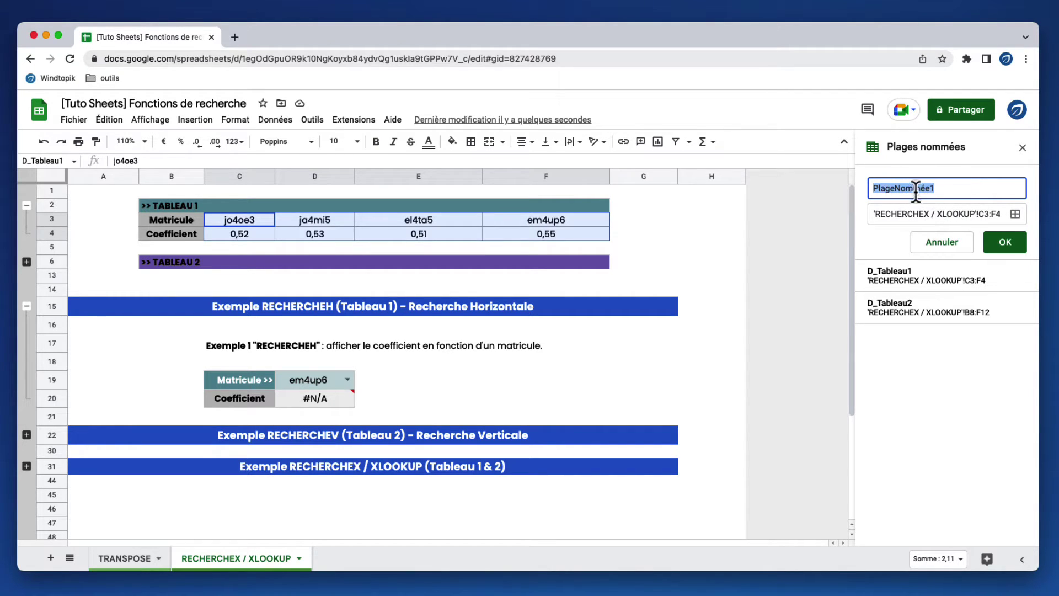
{"action": "left_click", "coordinate": [941, 243]}
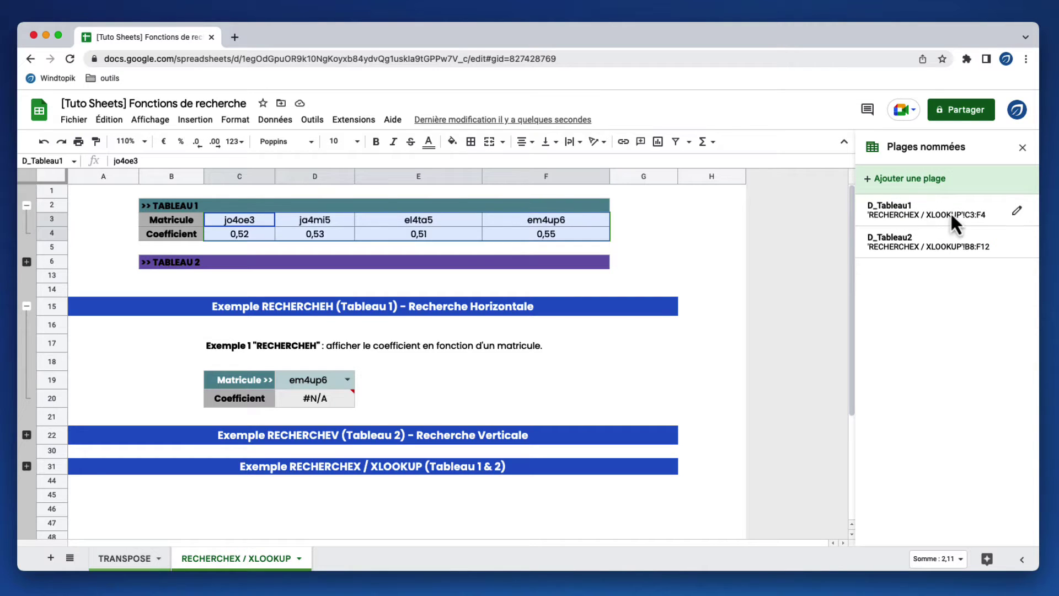
{"action": "left_click", "coordinate": [1022, 148]}
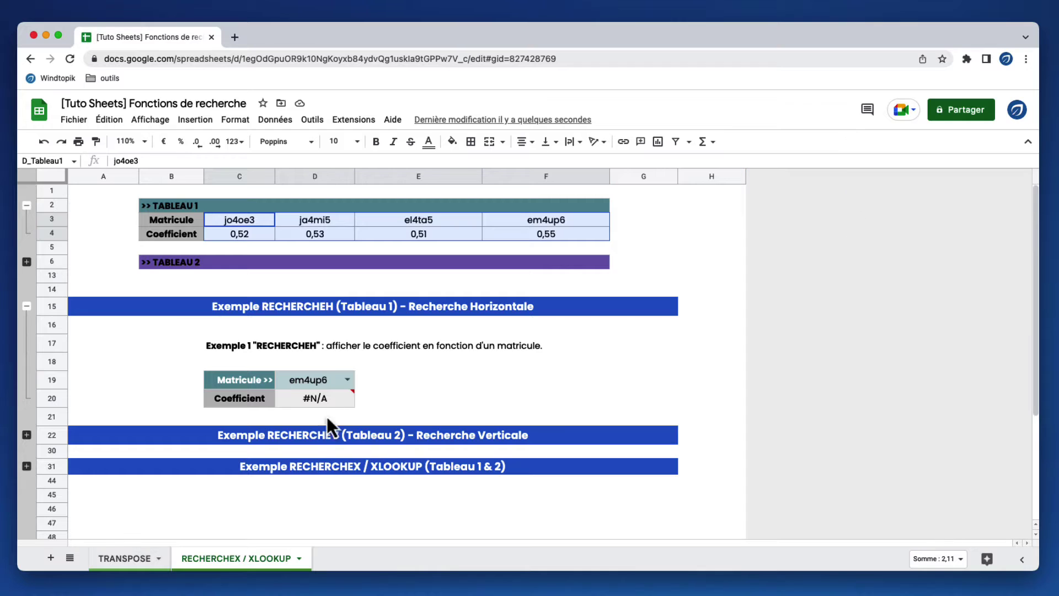
Edit the RECHERCHEH formula in D20 to add 2 as the row index argument after D_Tableau1.
{"action": "left_click", "coordinate": [331, 398]}
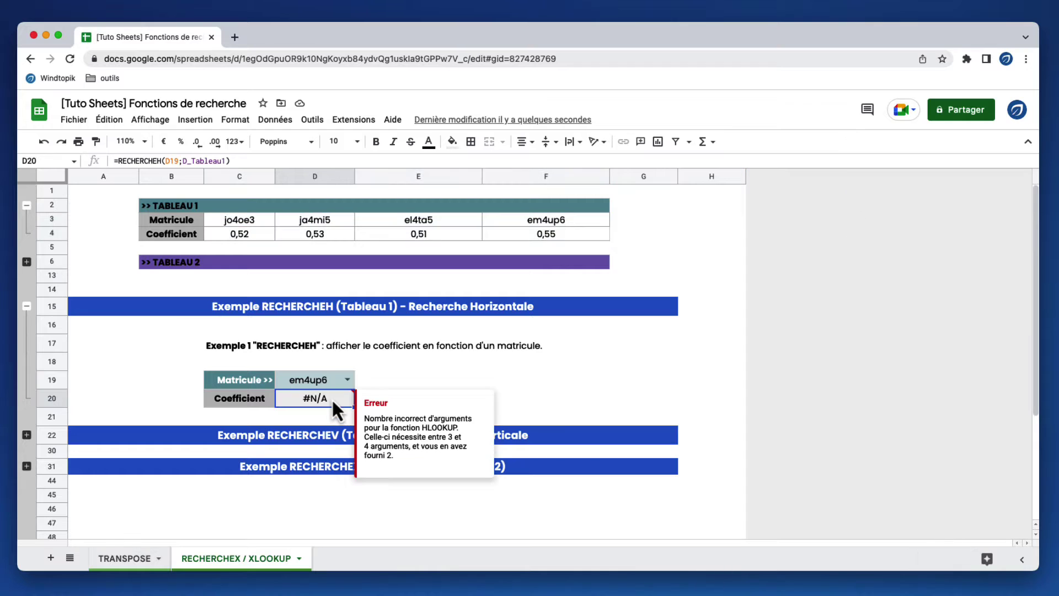
{"action": "left_click", "coordinate": [236, 160]}
{"action": "left_click", "coordinate": [399, 398]}
{"action": "type", "text": ";"}
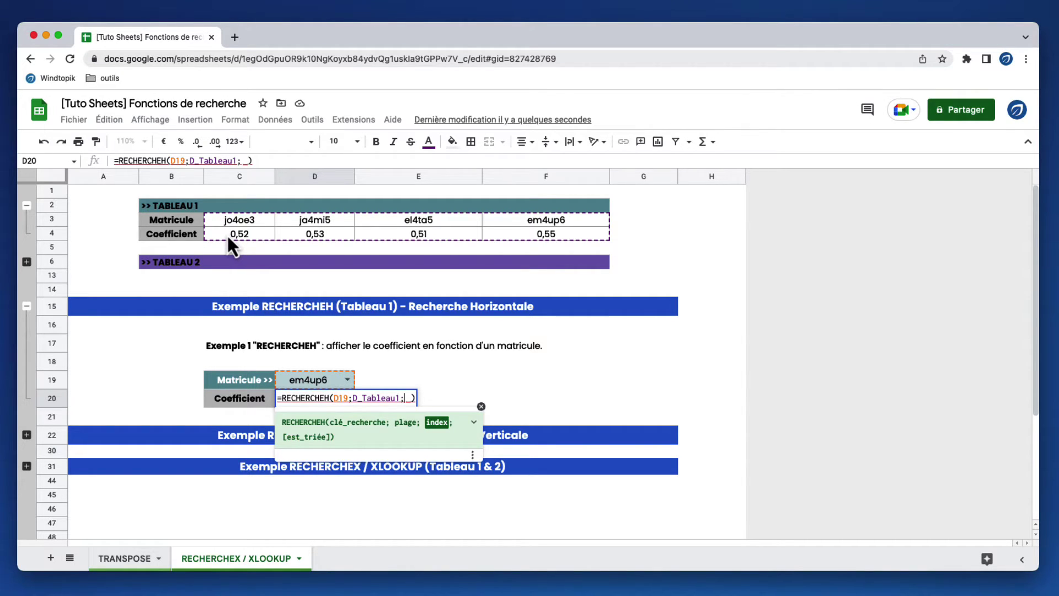
{"action": "type", "text": "2"}
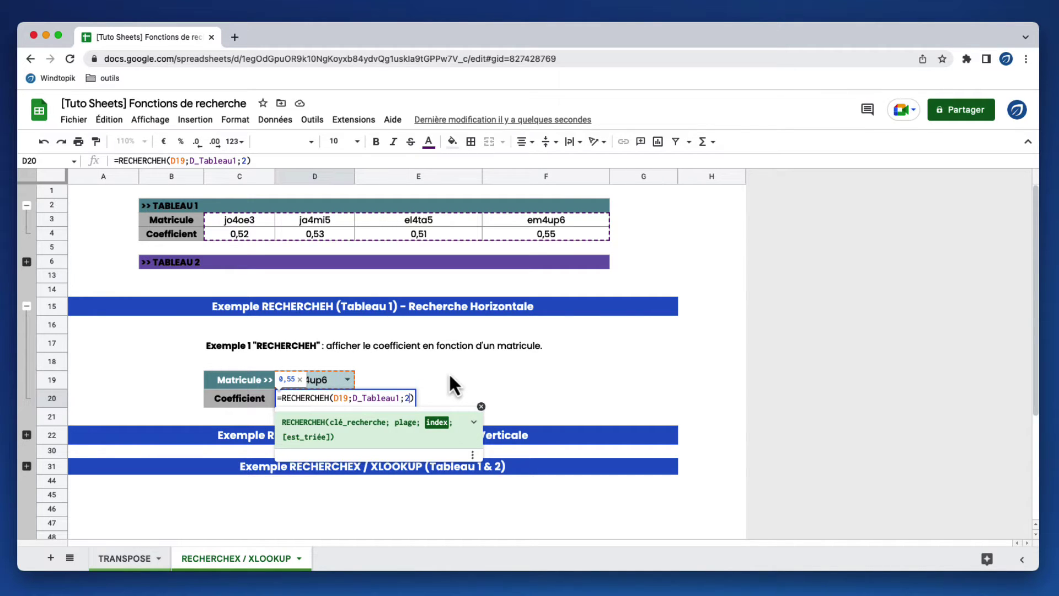
Expand the RECHERCHEH function help and read the descriptions of its arguments, including the optional est_triée.
{"action": "type", "text": ";"}
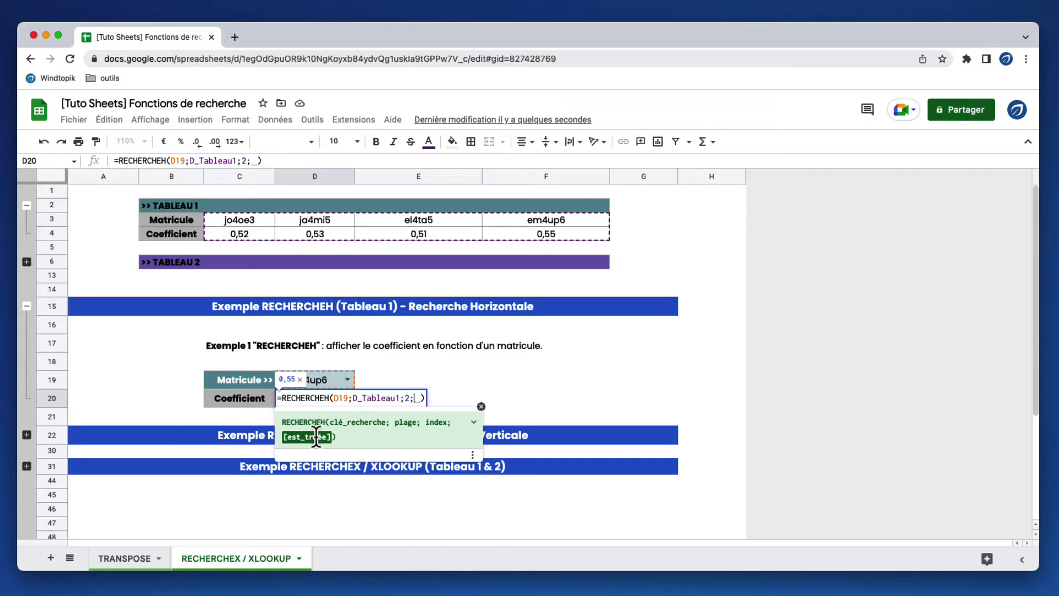
{"action": "left_click", "coordinate": [473, 422]}
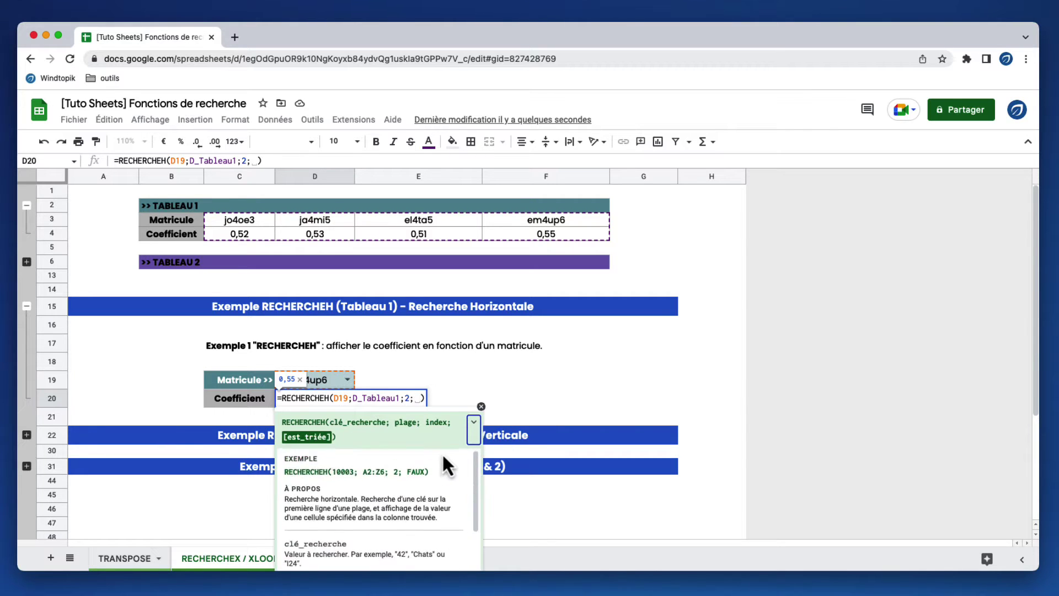
{"action": "scroll", "coordinate": [425, 505], "scroll_direction": "down", "scroll_amount": 3}
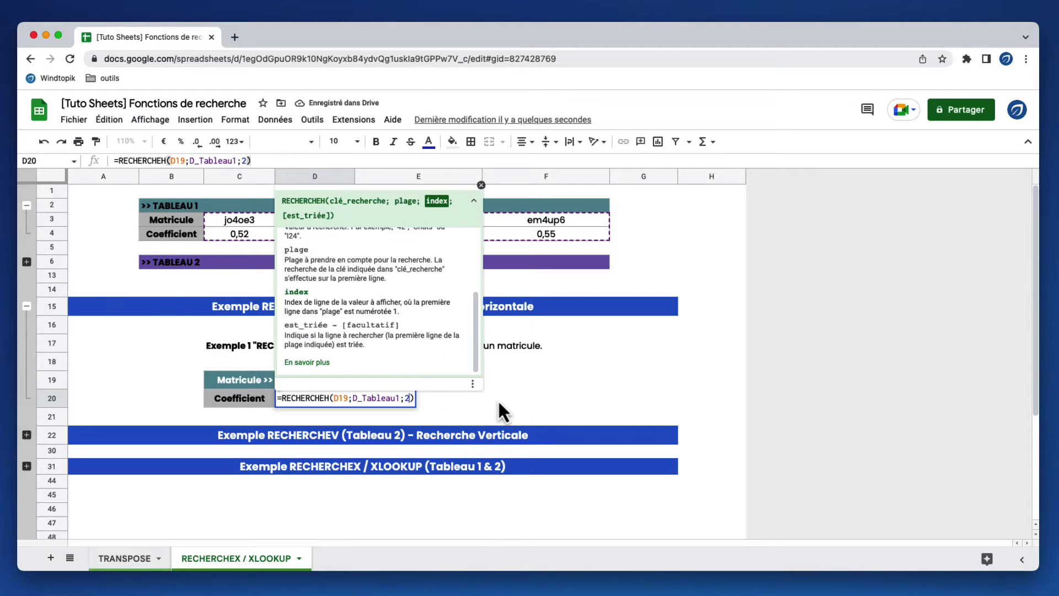
Add FAUX as the final argument and commit the formula as =RECHERCHEH(D19;D_Tableau1;2;FAUX).
{"action": "type", "text": ";"}
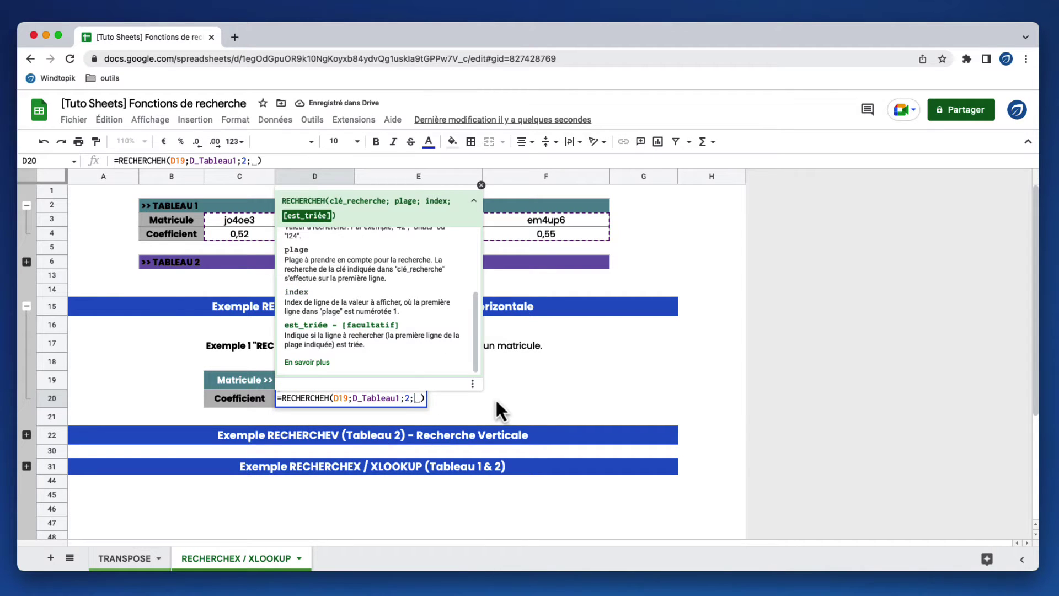
{"action": "type", "text": "FAU"}
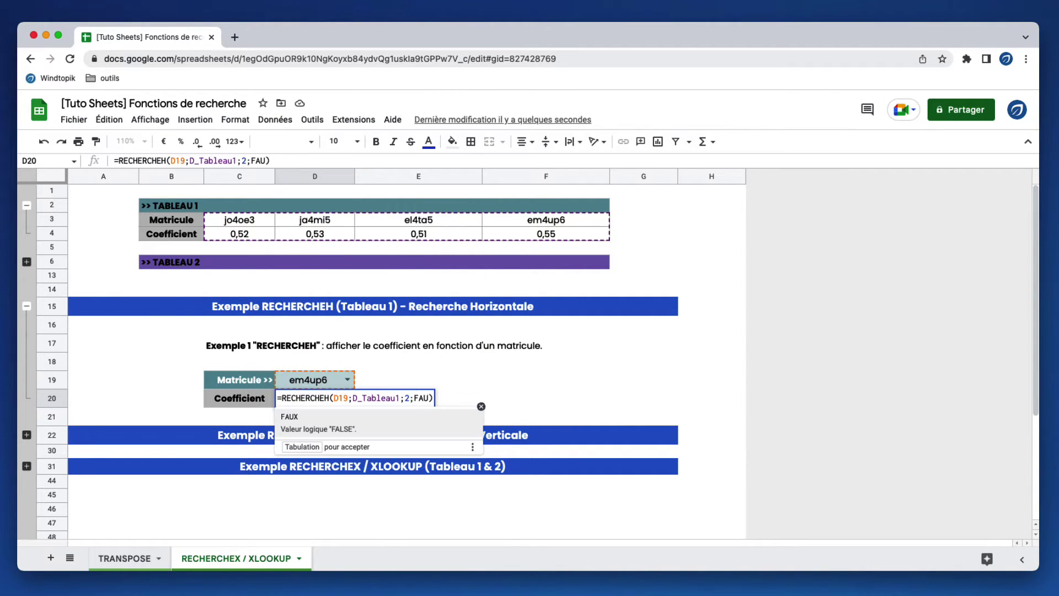
{"action": "type", "text": "X"}
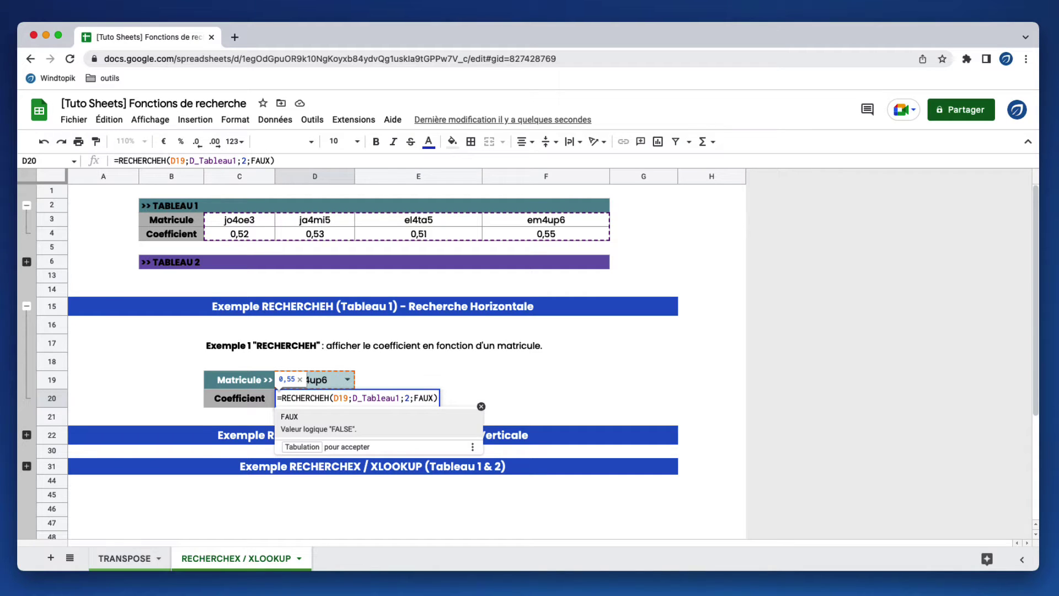
{"action": "left_click", "coordinate": [441, 424]}
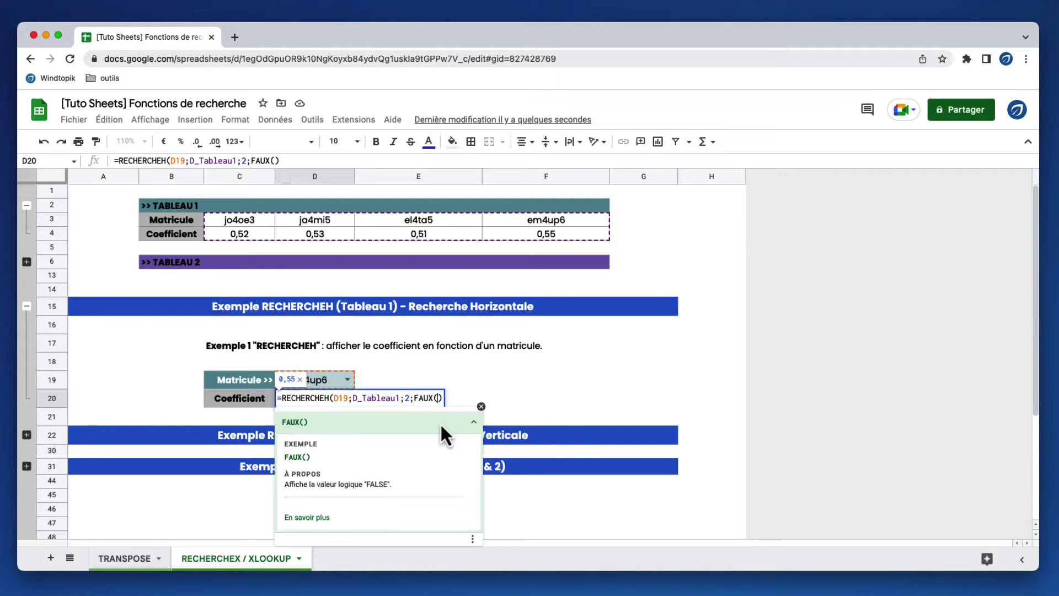
{"action": "key", "text": "BackSpace"}
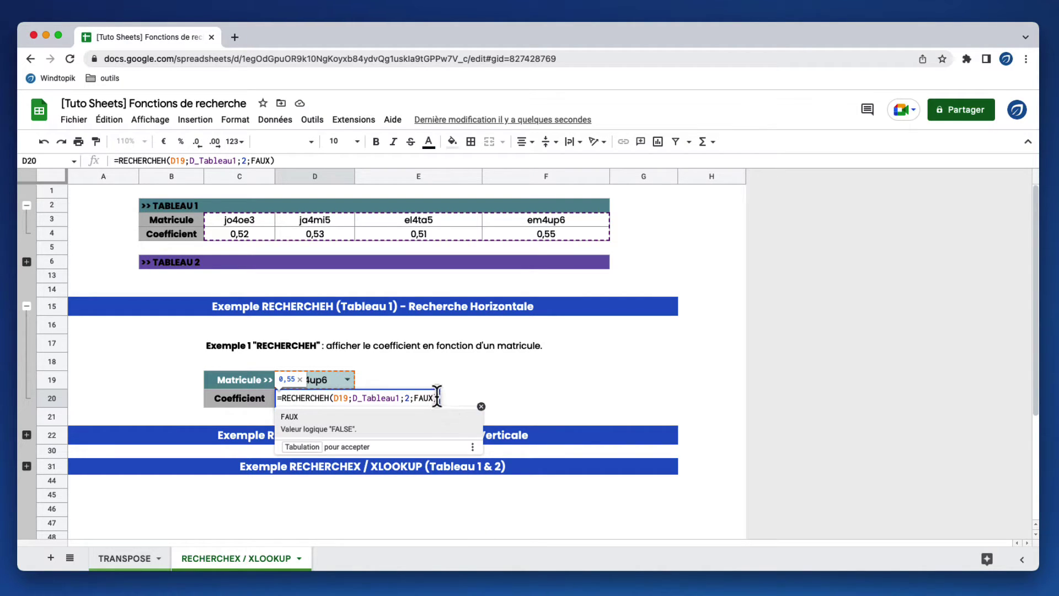
{"action": "key", "text": "Escape"}
{"action": "key", "text": "Return"}
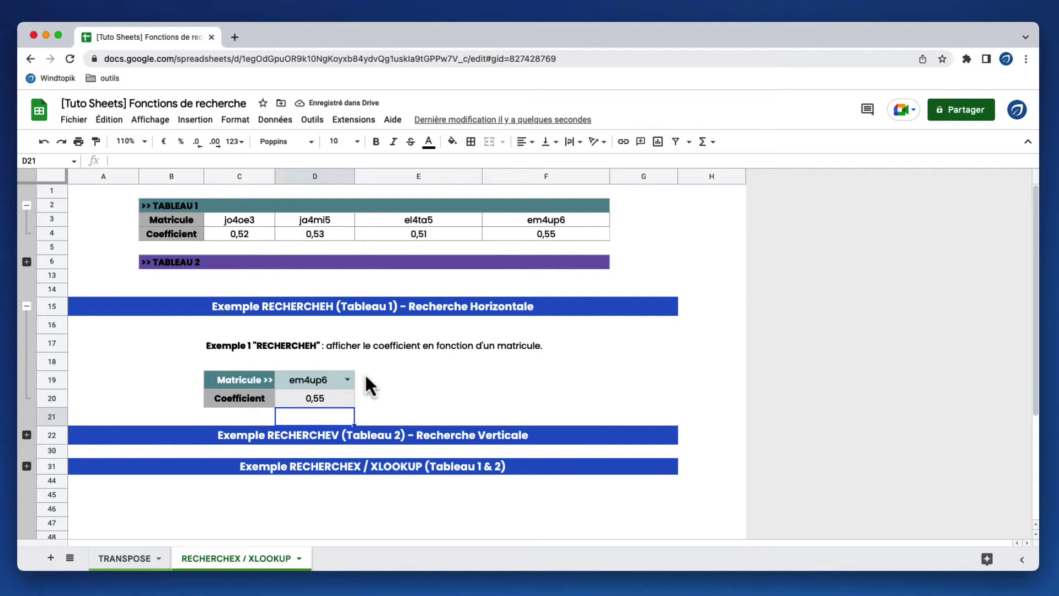
Choose matricule jo4oe3 in D19 to test the coefficient lookup.
{"action": "left_click", "coordinate": [347, 380]}
{"action": "left_click", "coordinate": [302, 398]}
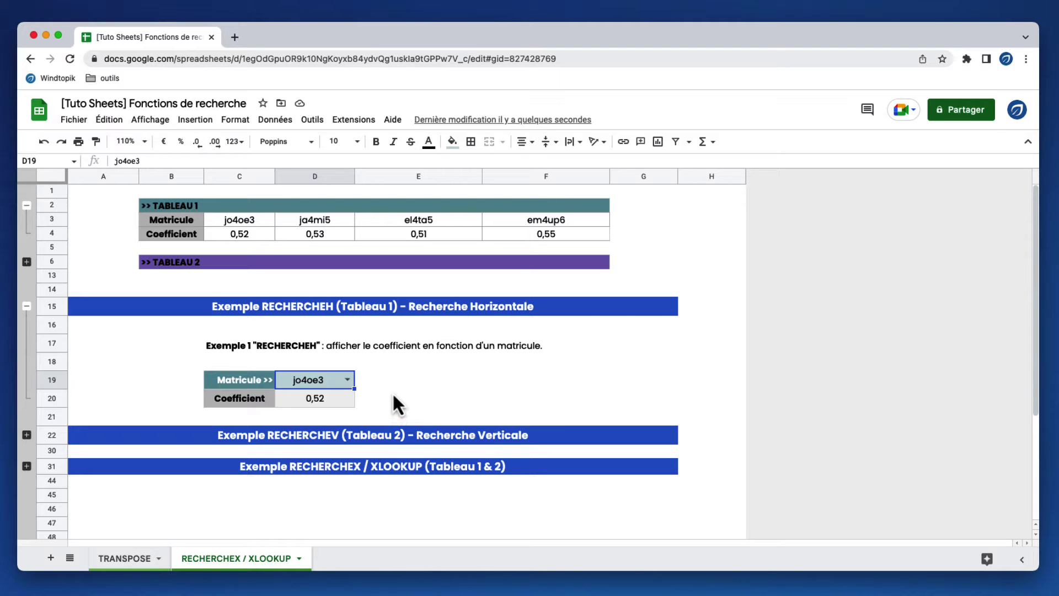
Collapse the RECHERCHEH example and Tableau 1 row groups, and expand the Tableau 2 and RECHERCHEV example groups.
{"action": "left_click", "coordinate": [26, 306]}
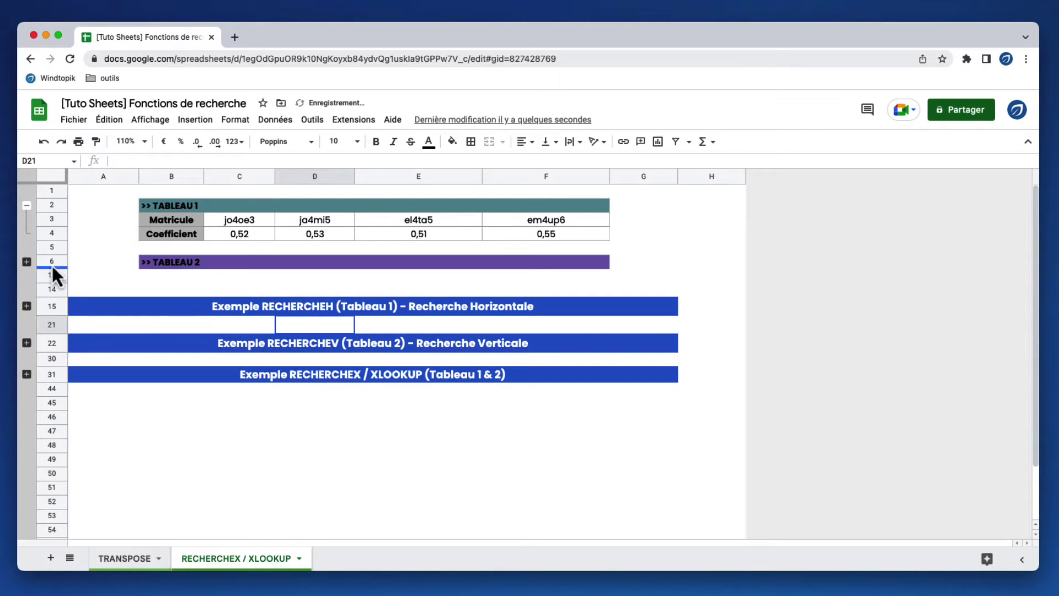
{"action": "left_click", "coordinate": [27, 205]}
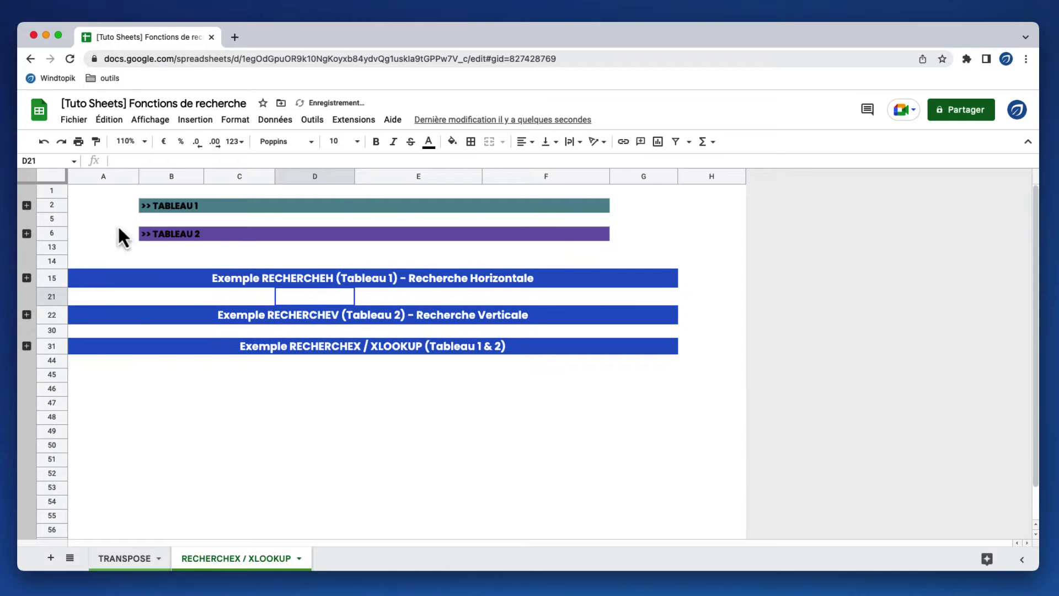
{"action": "left_click", "coordinate": [27, 234]}
{"action": "left_click", "coordinate": [732, 334]}
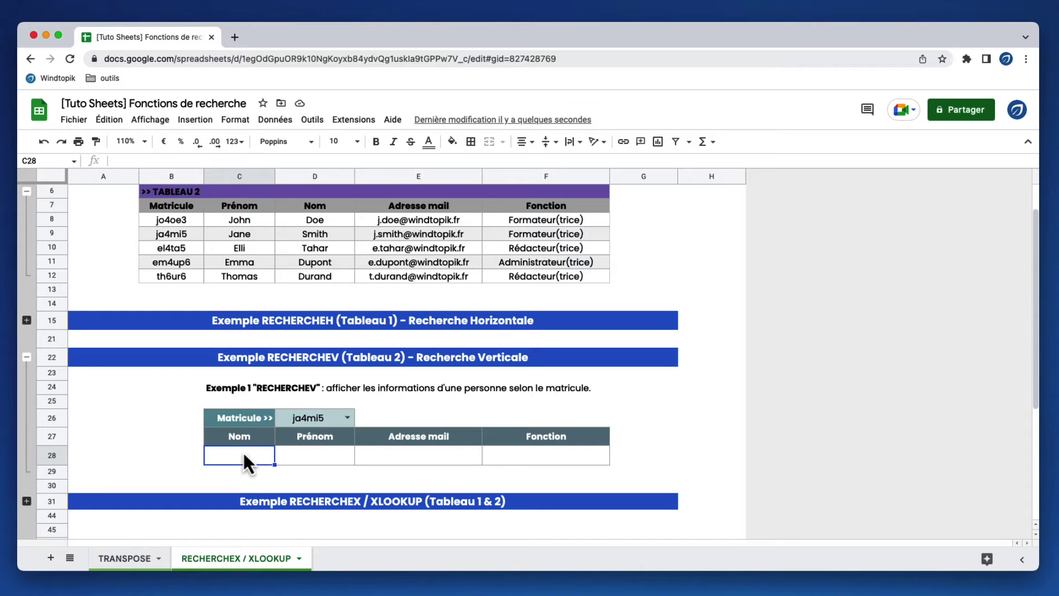
Start a RECHERCHEV formula in C28 under Nom, using the matricule in D26 as the search key.
{"action": "type", "text": "=rech"}
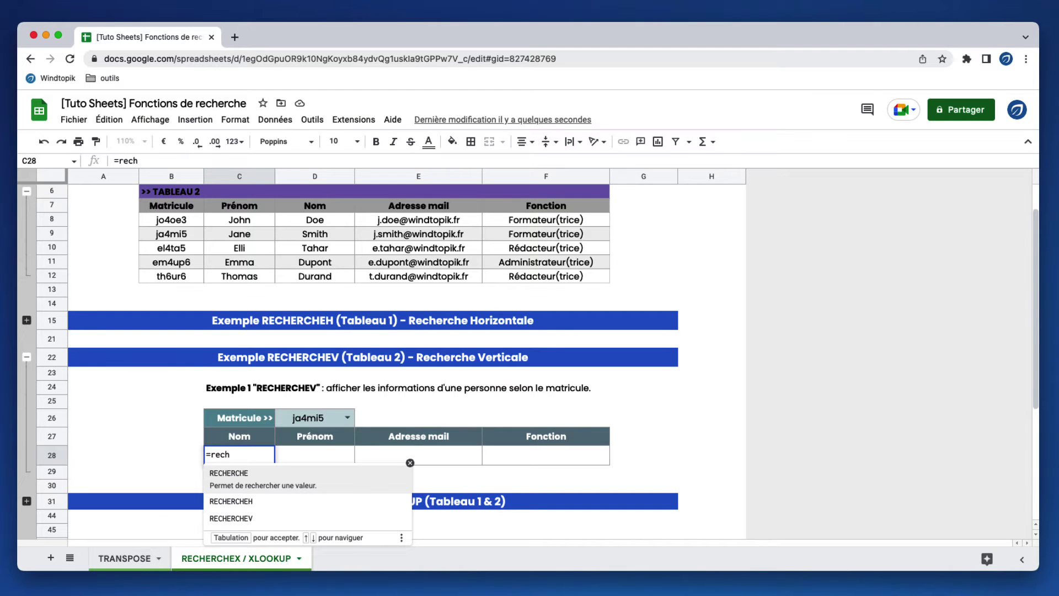
{"action": "left_click", "coordinate": [260, 520]}
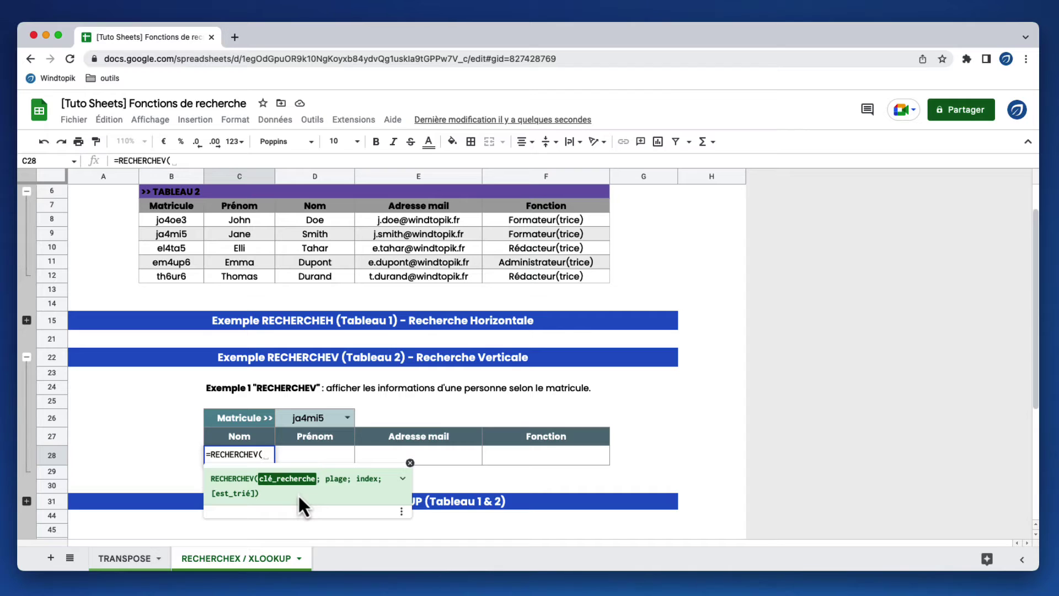
{"action": "left_click", "coordinate": [317, 420]}
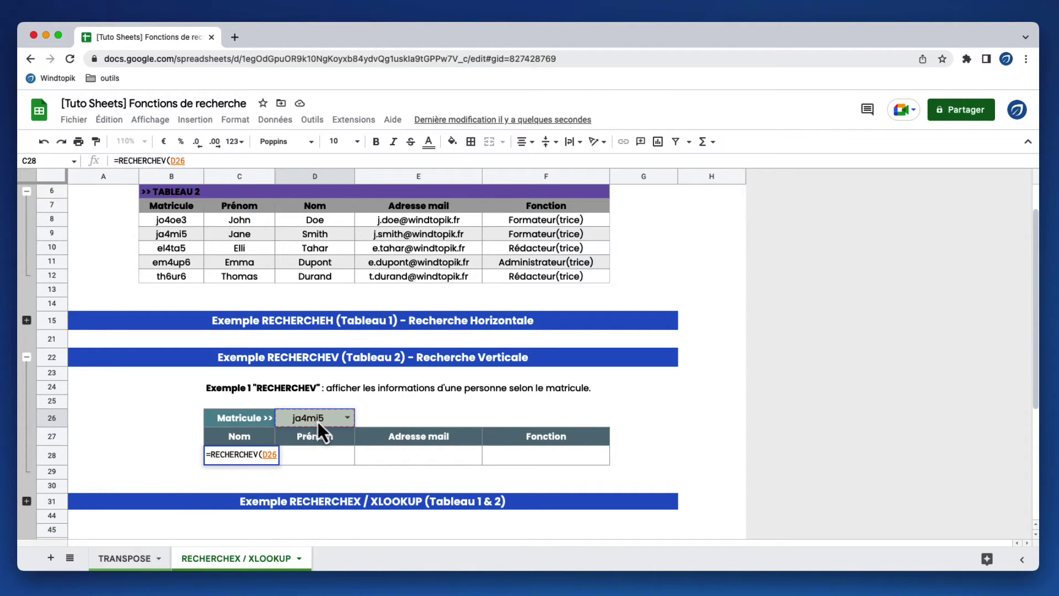
{"action": "type", "text": "; :"}
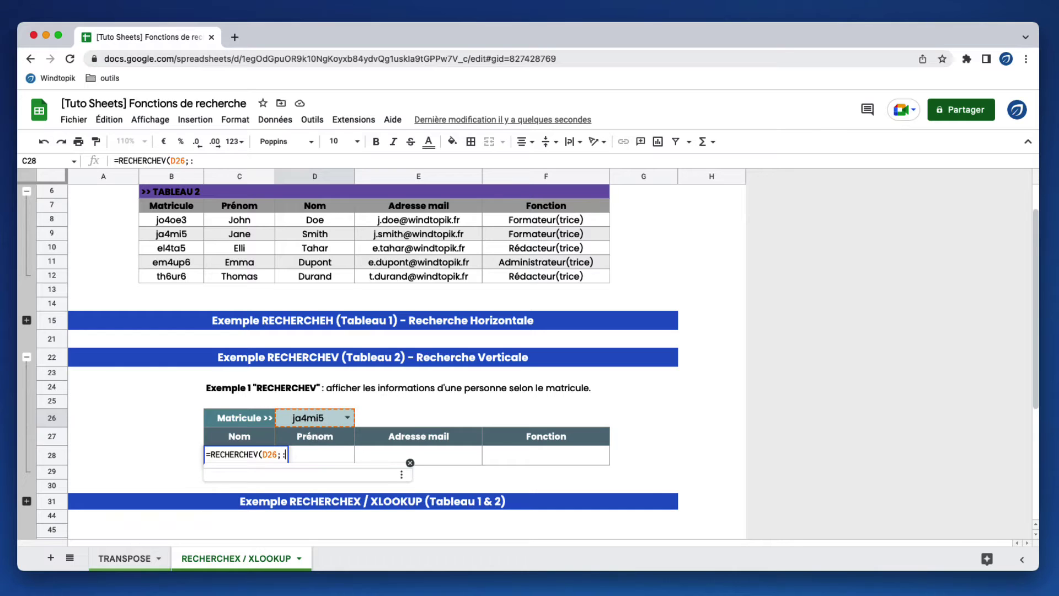
{"action": "key", "text": "BackSpace"}
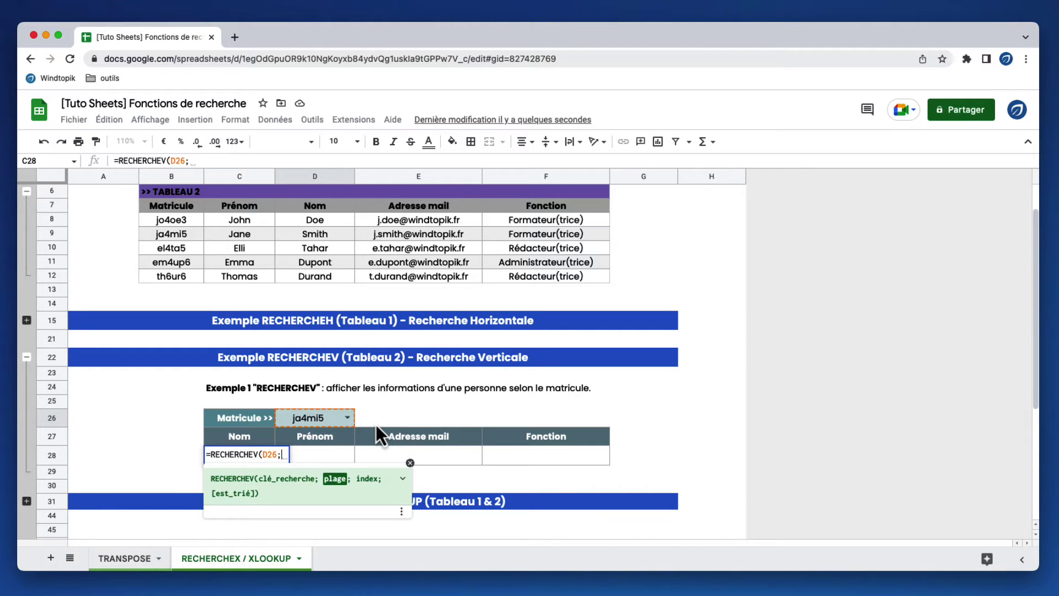
Add the named range D_Tableau2 as the lookup range of the RECHERCHEV formula in C28.
{"action": "type", "text": "d"}
{"action": "key", "text": "Up"}
{"action": "key", "text": "Up"}
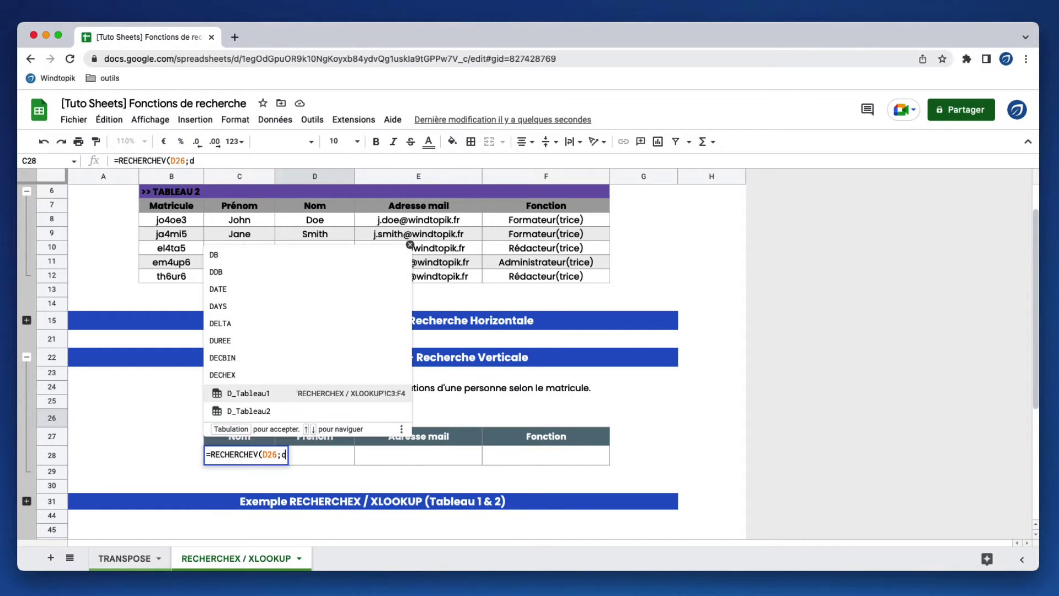
{"action": "key", "text": "Down"}
{"action": "key", "text": "Tab"}
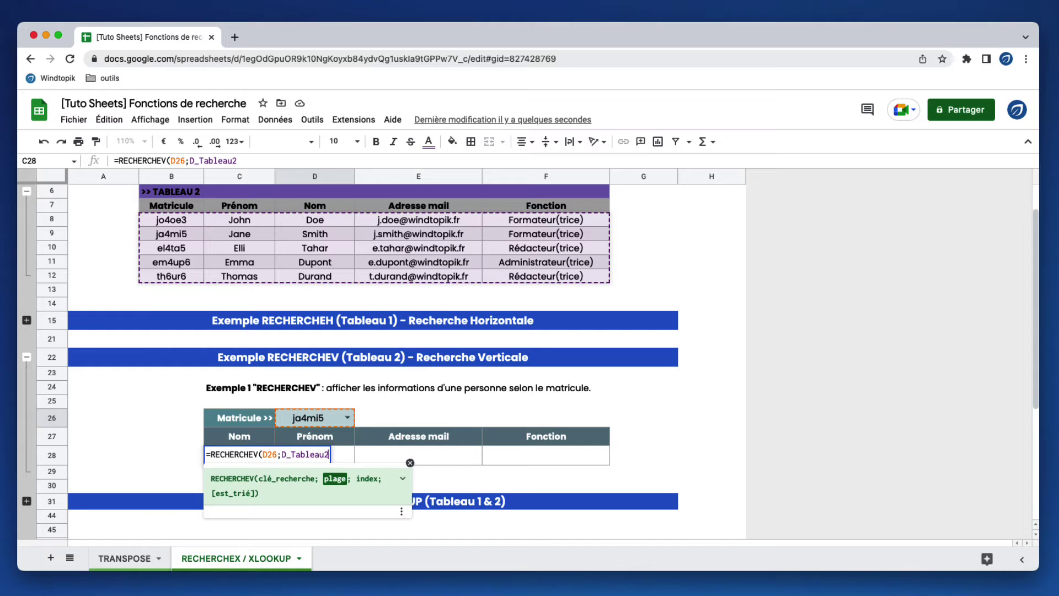
Add index 3 and FAUX, and commit the formula in C28 as =RECHERCHEV(D26;D_Tableau2;3;FAUX).
{"action": "type", "text": ";"}
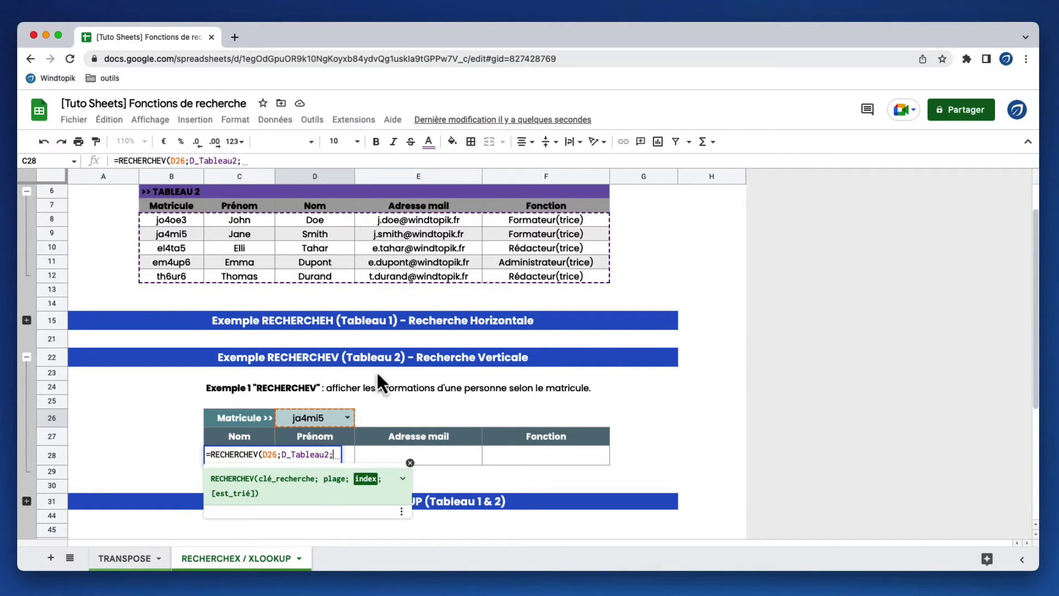
{"action": "type", "text": "3"}
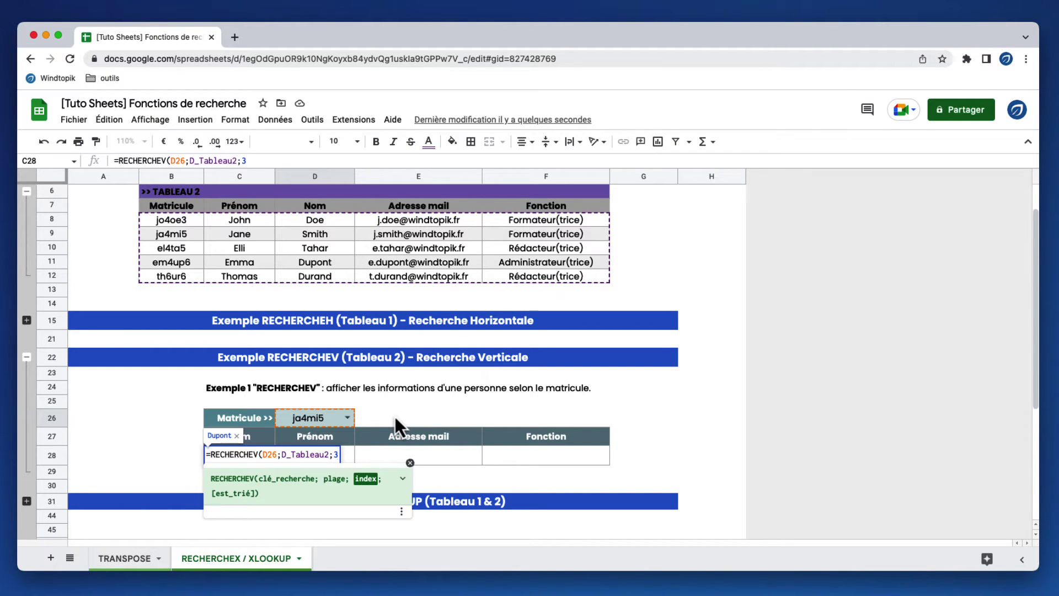
{"action": "type", "text": ";"}
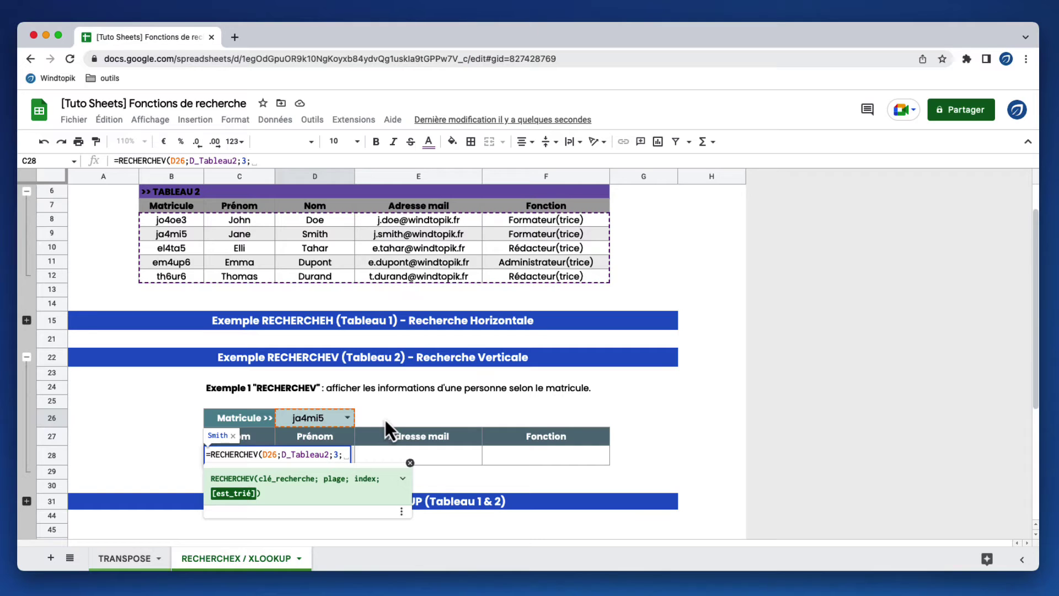
{"action": "type", "text": "faux"}
{"action": "key", "text": "Tab"}
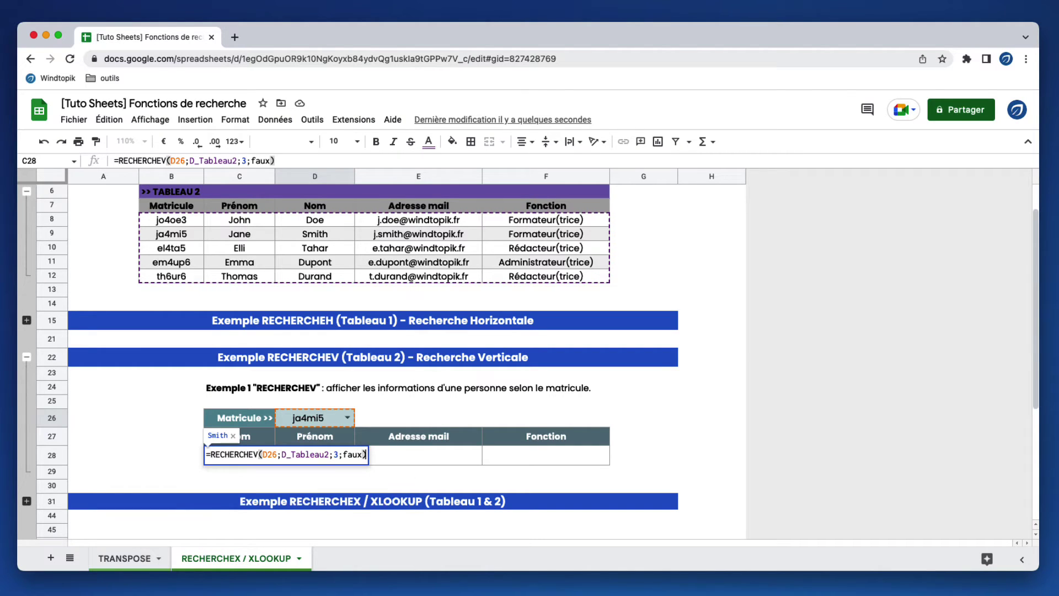
{"action": "key", "text": "Return"}
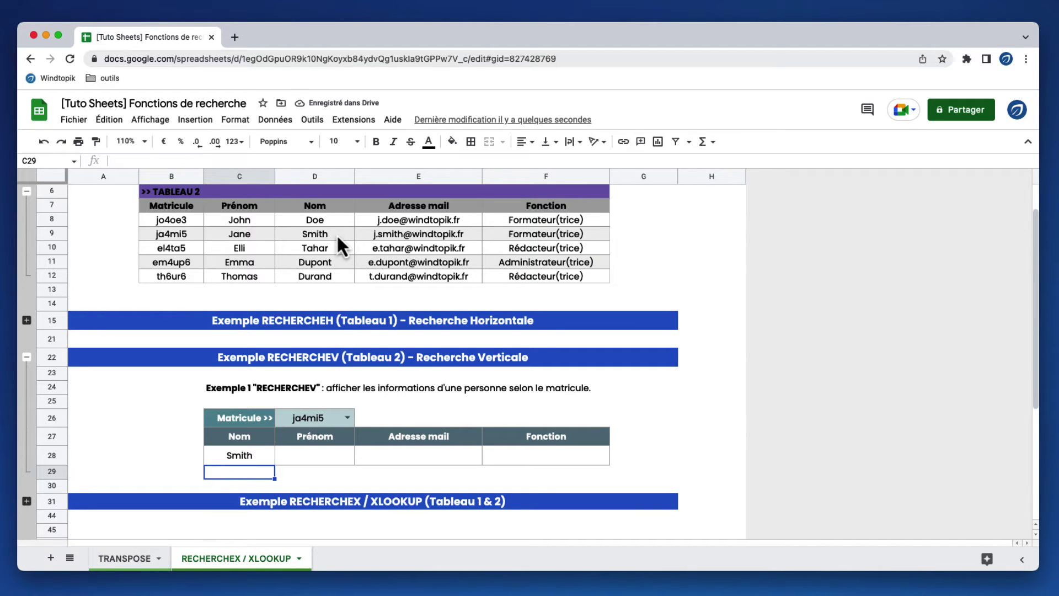
Lock the search key in C28's formula as $D$26 and copy the formula across D28:F28.
{"action": "left_click", "coordinate": [261, 461]}
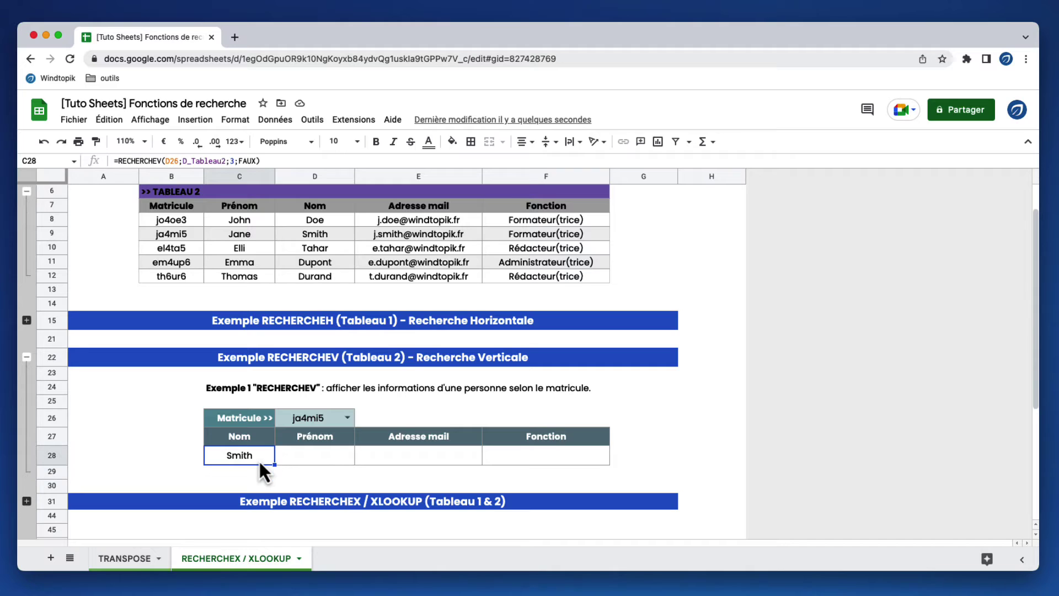
{"action": "double_click", "coordinate": [259, 459]}
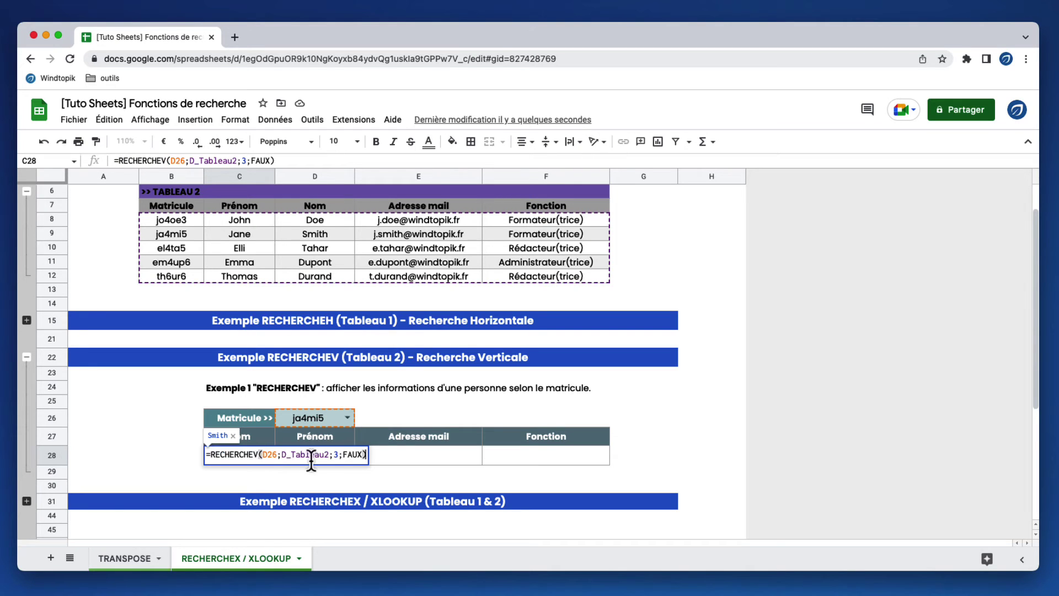
{"action": "left_click", "coordinate": [265, 456]}
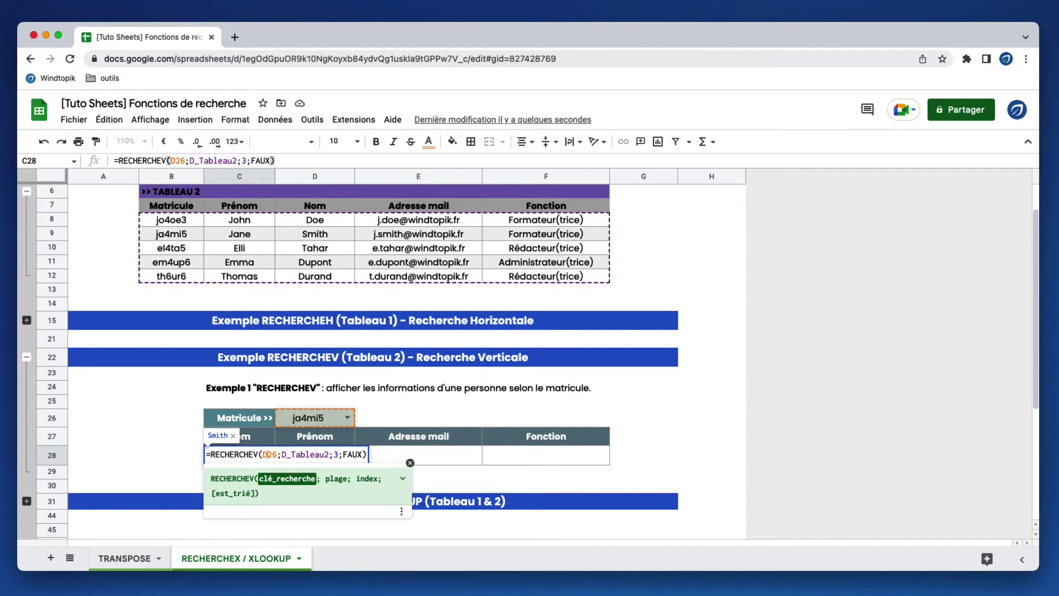
{"action": "key", "text": "F4"}
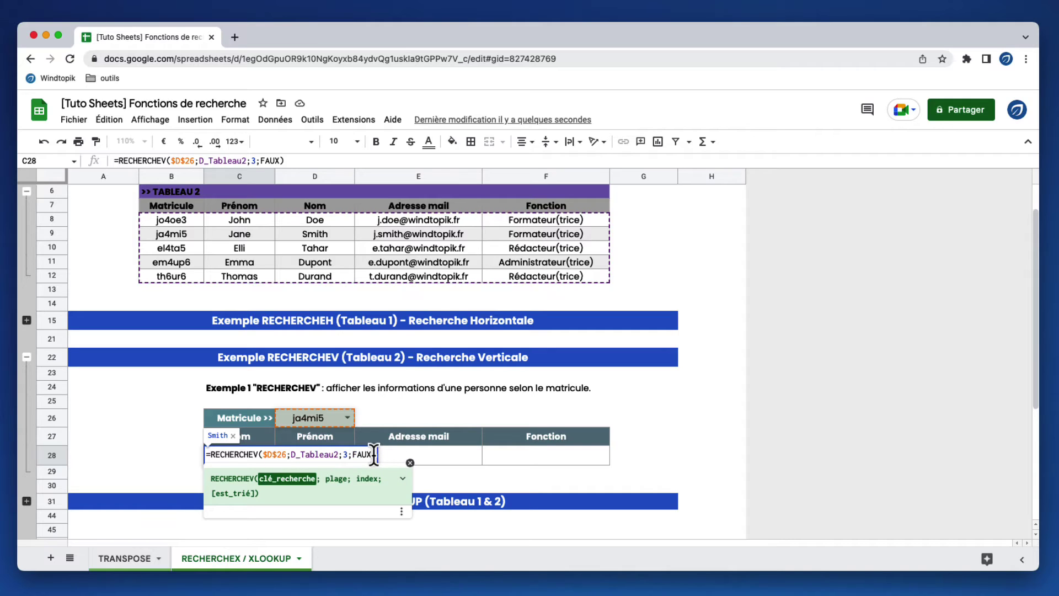
{"action": "key", "text": "Return"}
{"action": "left_click", "coordinate": [256, 455]}
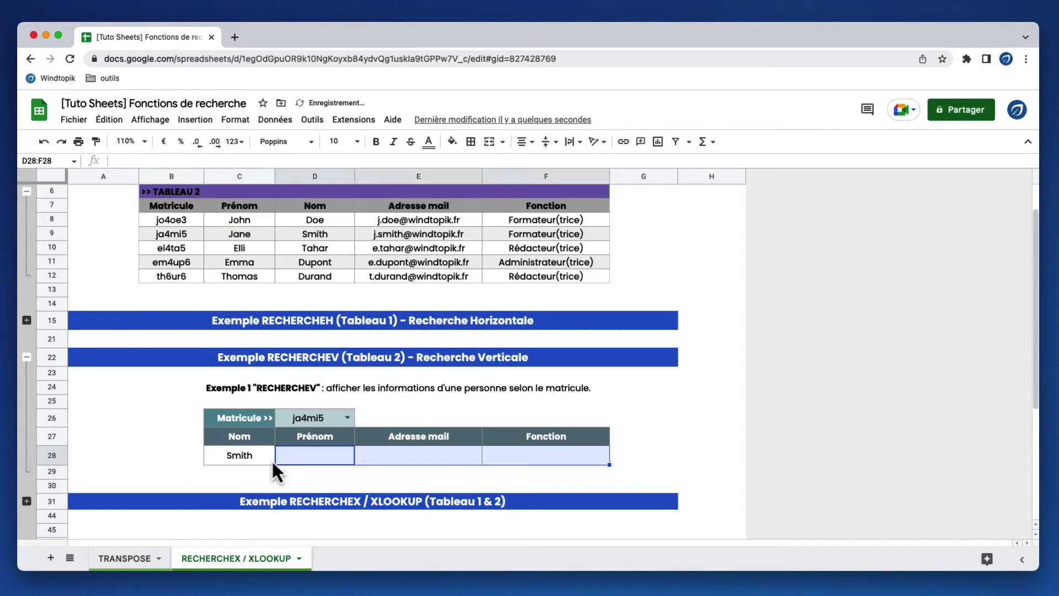
{"action": "left_click_drag", "start_coordinate": [274, 467], "coordinate": [554, 462]}
Set the column index to 2 in D28's RECHERCHEV formula to return the Prénom.
{"action": "left_click", "coordinate": [311, 457]}
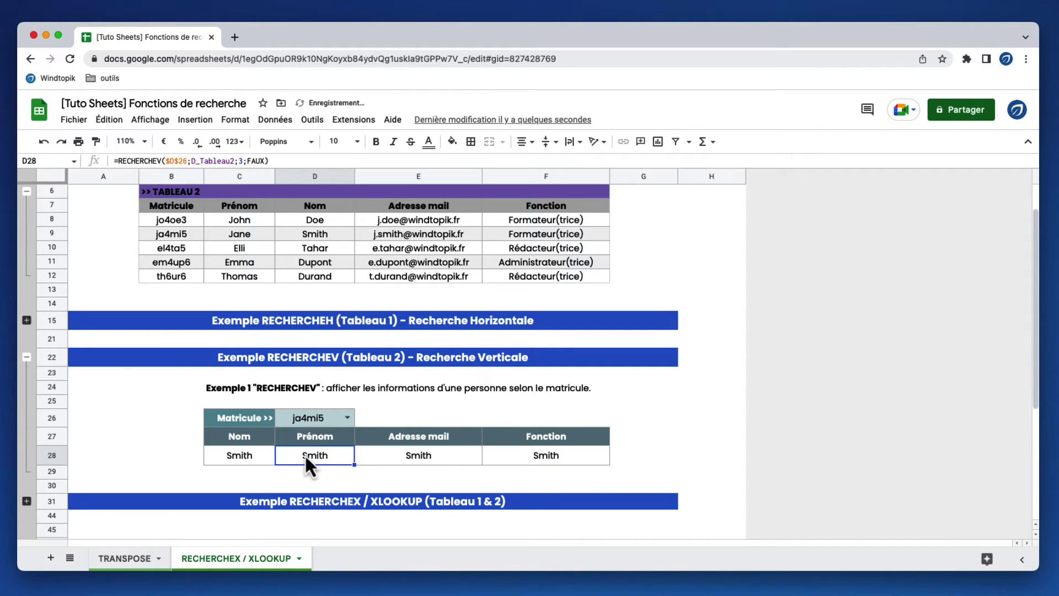
{"action": "double_click", "coordinate": [314, 455]}
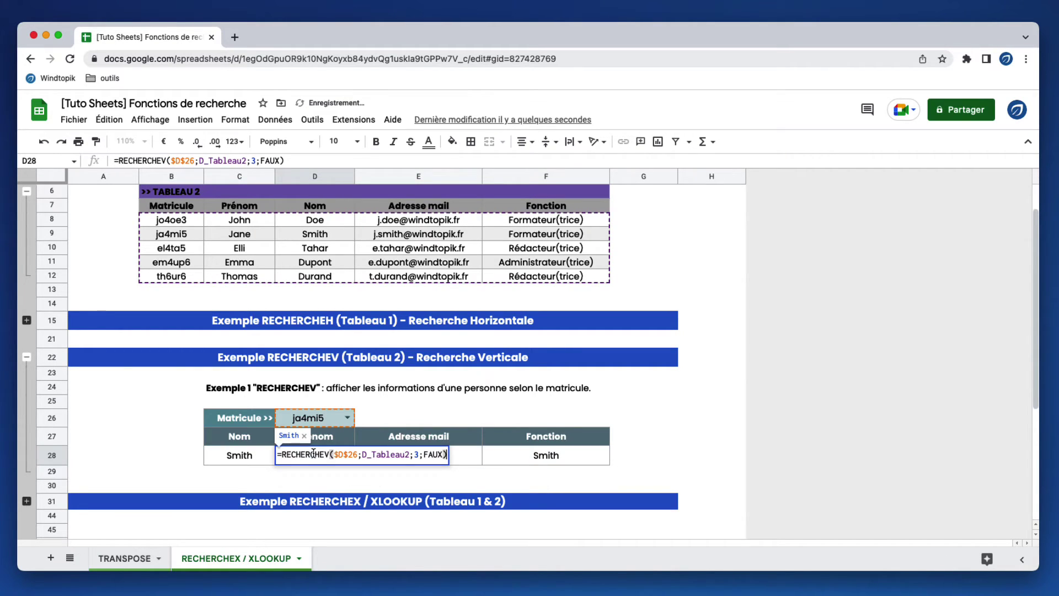
{"action": "double_click", "coordinate": [415, 454]}
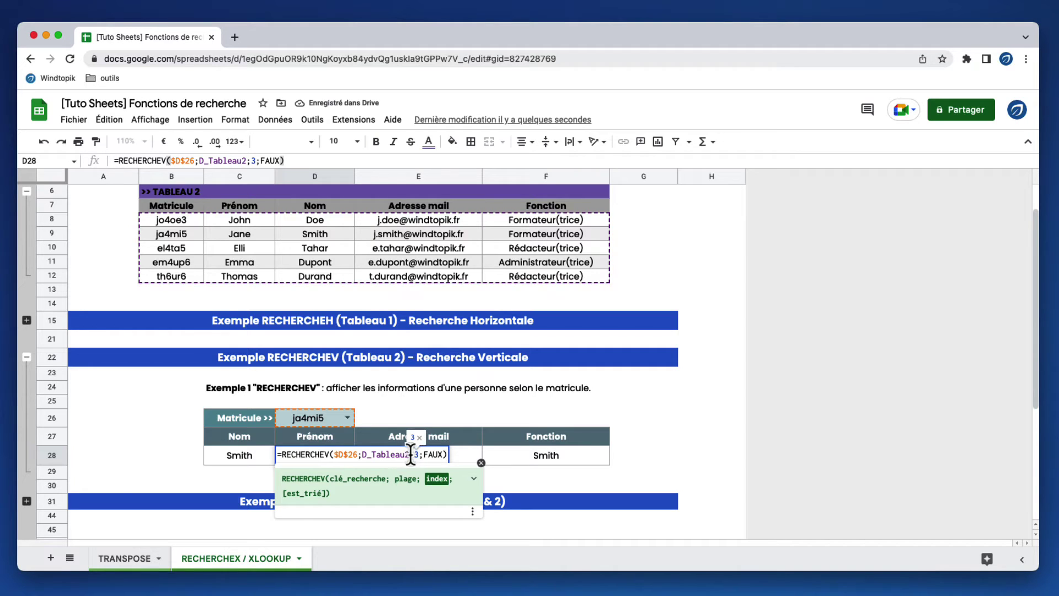
{"action": "left_click", "coordinate": [413, 455]}
{"action": "double_click", "coordinate": [415, 454]}
{"action": "type", "text": "2"}
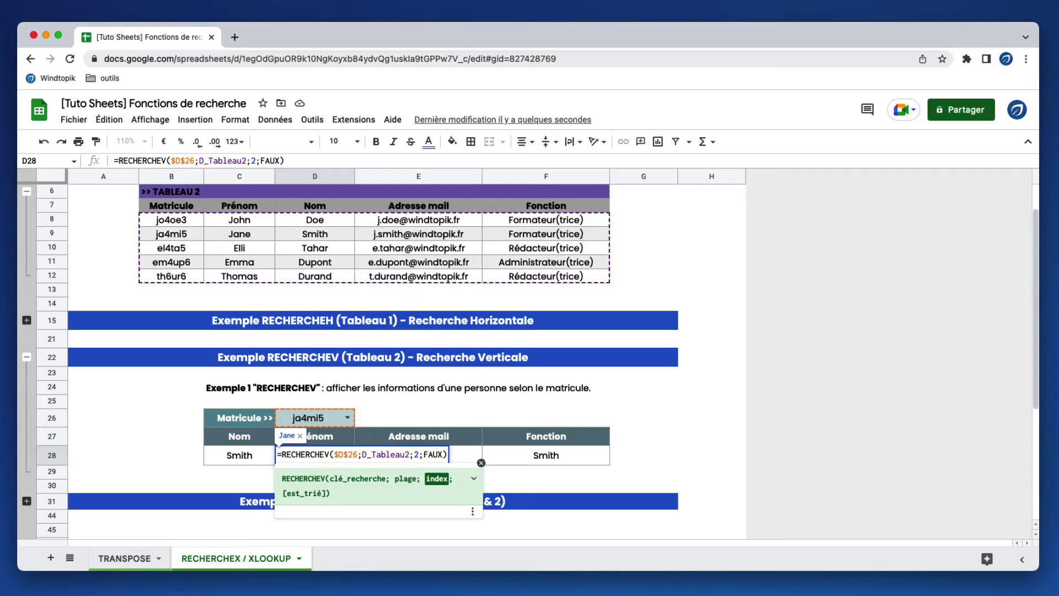
{"action": "key", "text": "Return"}
Set the column index to 4 in E28's RECHERCHEV formula to return the Adresse mail.
{"action": "left_click", "coordinate": [390, 455]}
{"action": "double_click", "coordinate": [435, 458]}
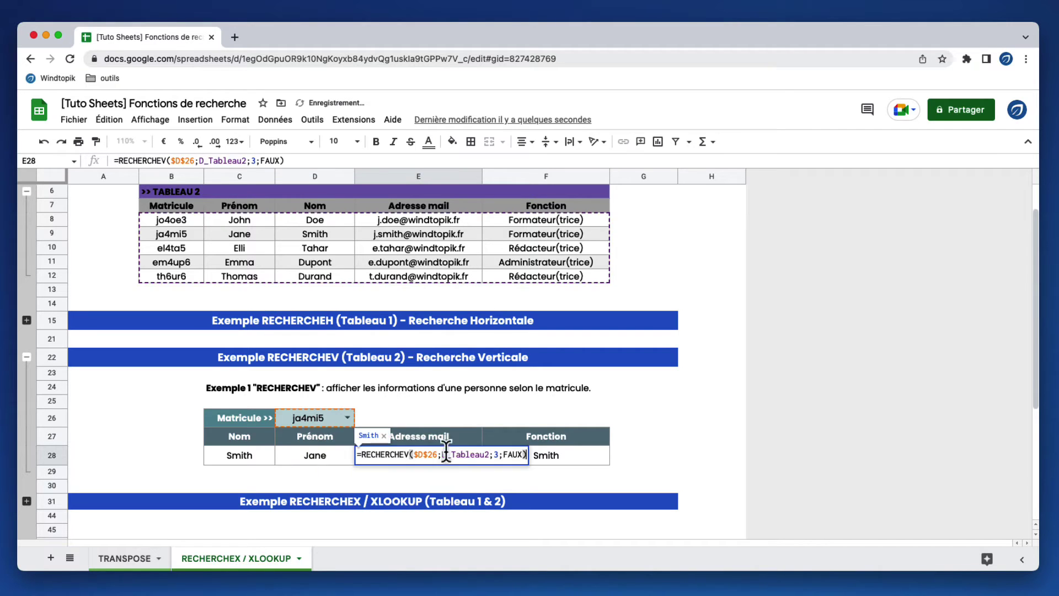
{"action": "double_click", "coordinate": [495, 454]}
{"action": "type", "text": "4"}
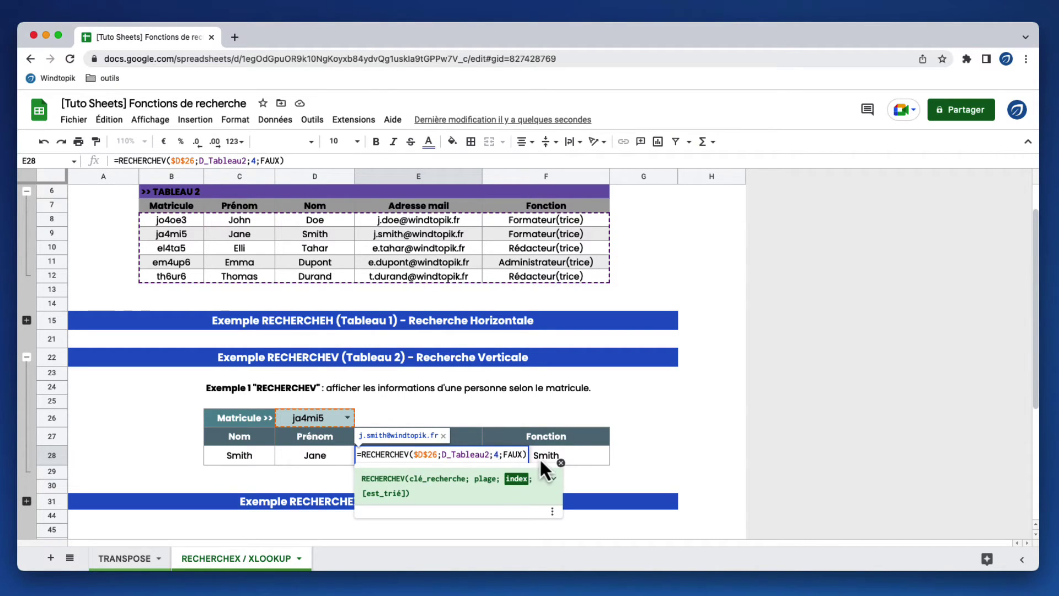
{"action": "key", "text": "Return"}
Set the column index to 5 in F28's RECHERCHEV formula to return the Fonction.
{"action": "double_click", "coordinate": [577, 455]}
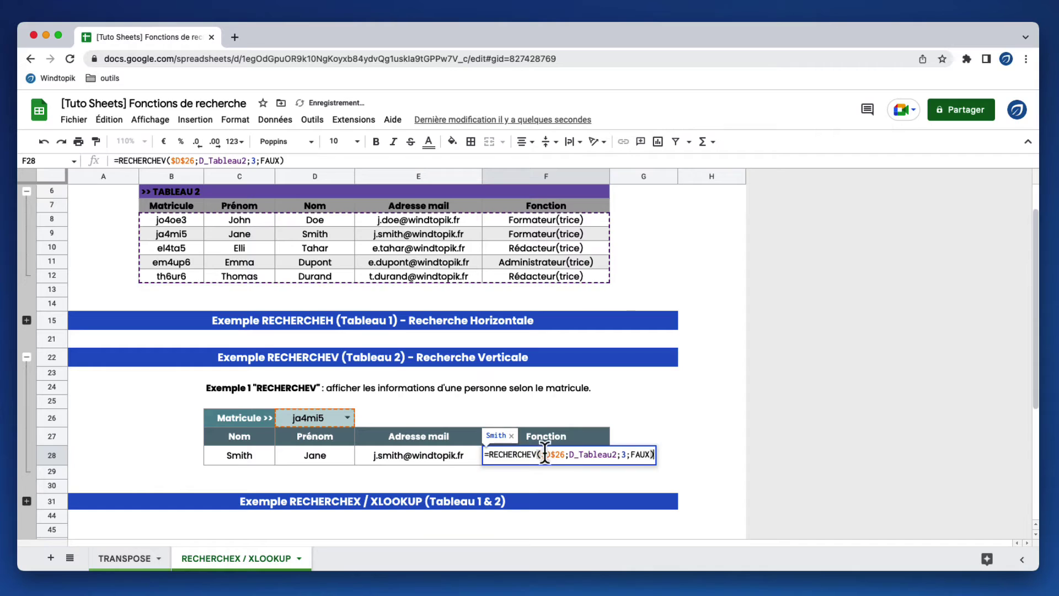
{"action": "double_click", "coordinate": [620, 456]}
{"action": "type", "text": "5"}
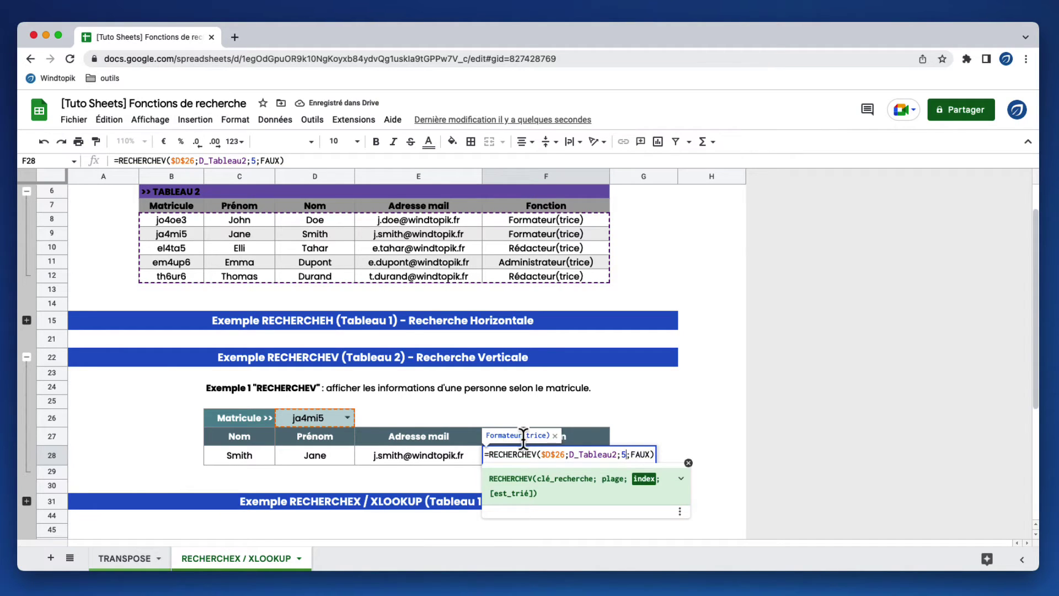
{"action": "left_click", "coordinate": [669, 455]}
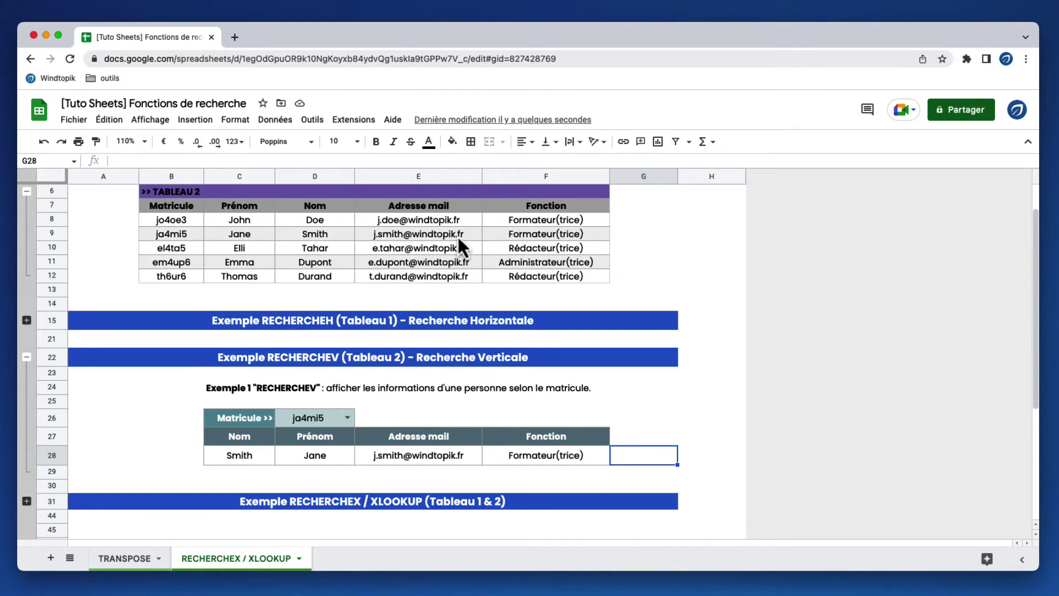
Choose the matricule of Tableau 2's first row in D26 to test the RECHERCHEV formulas.
{"action": "left_click", "coordinate": [348, 418]}
{"action": "left_click", "coordinate": [319, 439]}
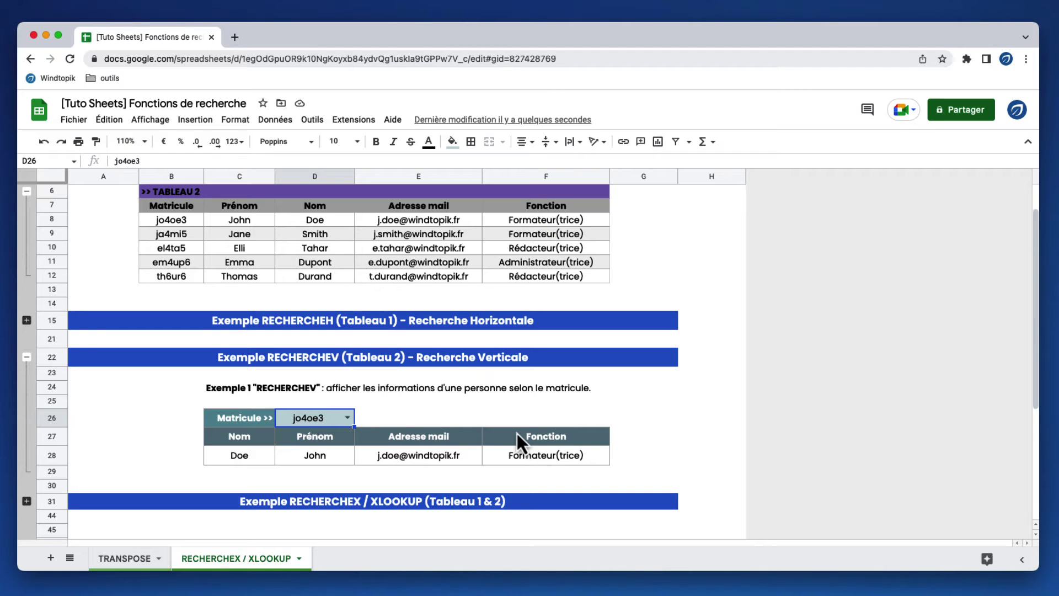
Collapse the RECHERCHEV example row group and expand the RECHERCHEX / XLOOKUP example group.
{"action": "left_click", "coordinate": [27, 357]}
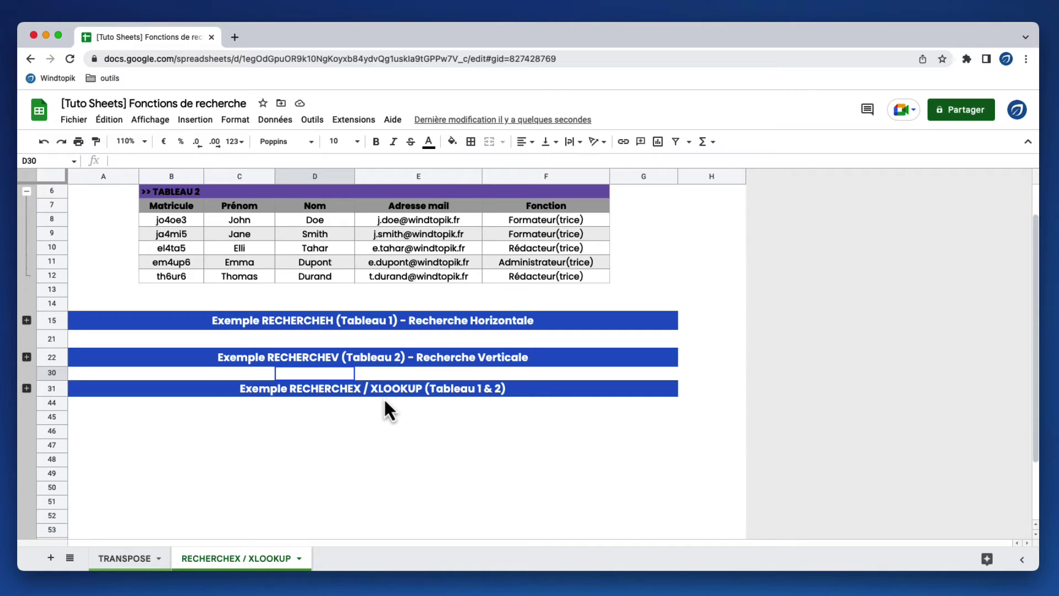
{"action": "left_click", "coordinate": [27, 388]}
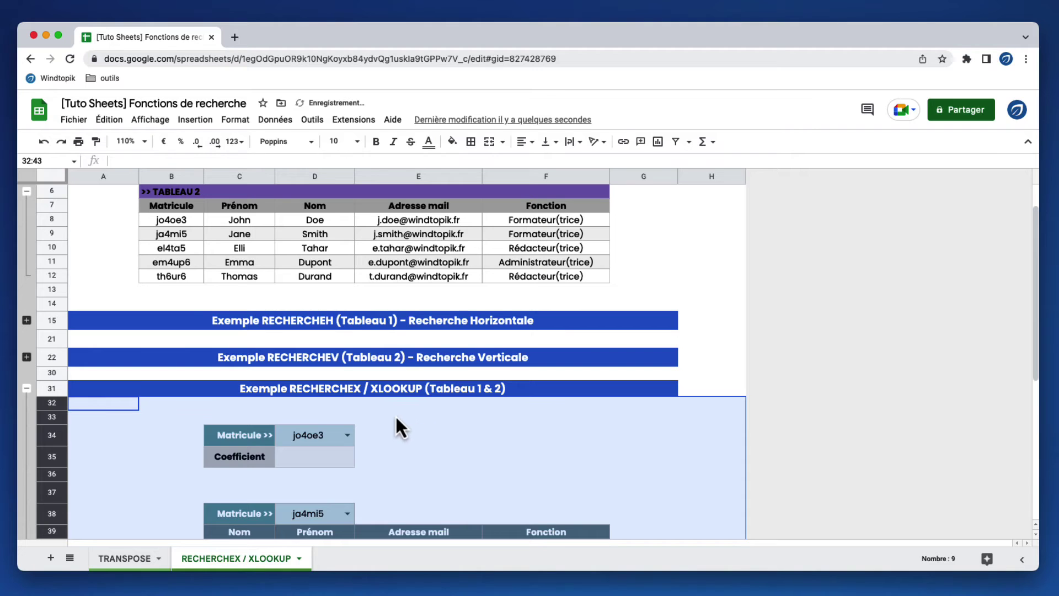
{"action": "scroll", "coordinate": [453, 425], "scroll_direction": "down", "scroll_amount": 3}
{"action": "left_click", "coordinate": [449, 292]}
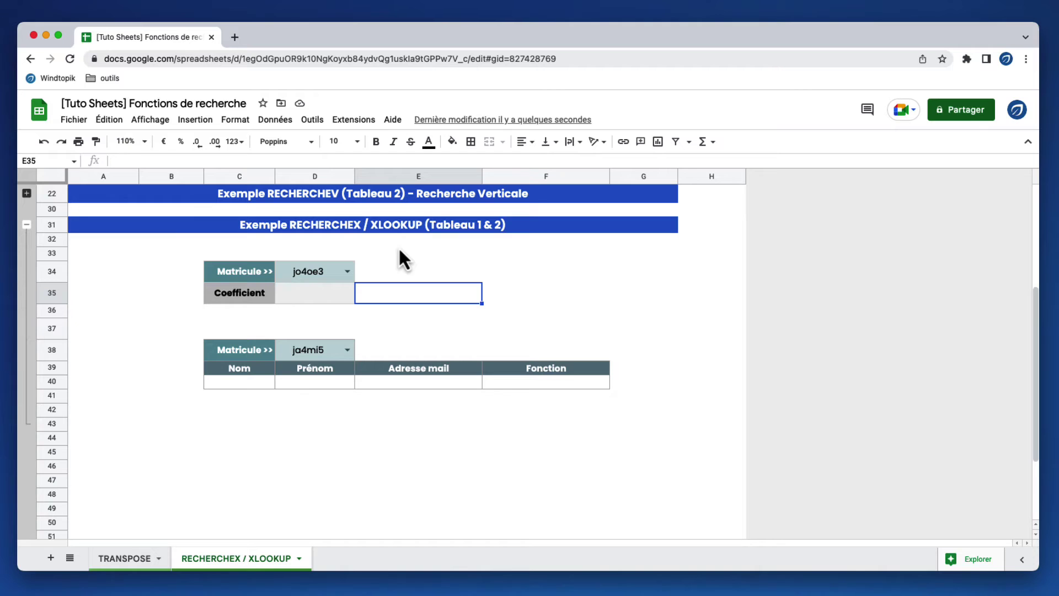
Start an XLOOKUP formula in D35 for the Coefficient, with the matricule in D34 as the search key.
{"action": "scroll", "coordinate": [431, 284], "scroll_direction": "up", "scroll_amount": 5}
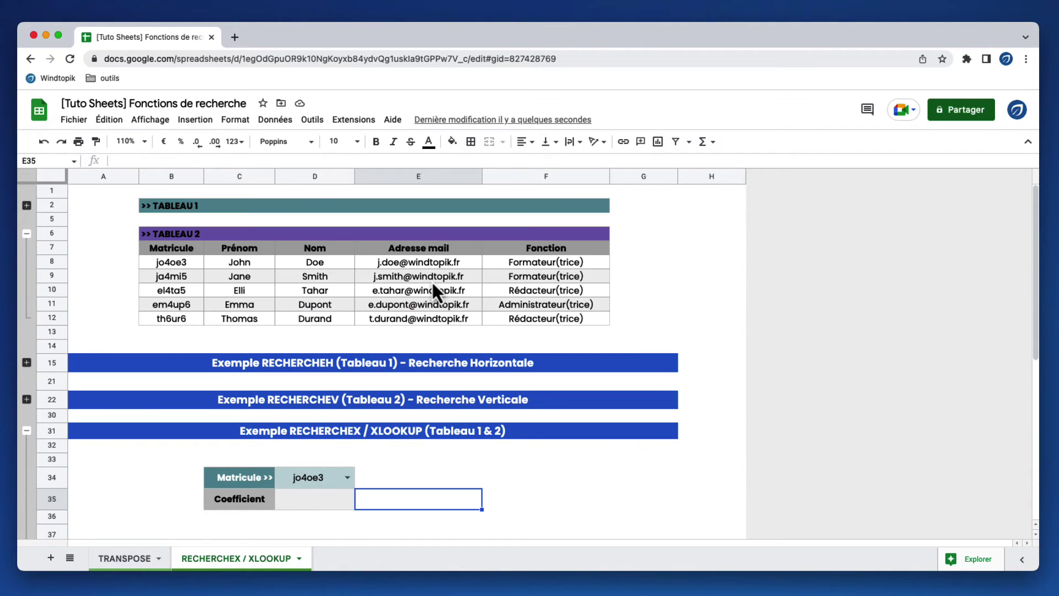
{"action": "scroll", "coordinate": [386, 413], "scroll_direction": "down", "scroll_amount": 3}
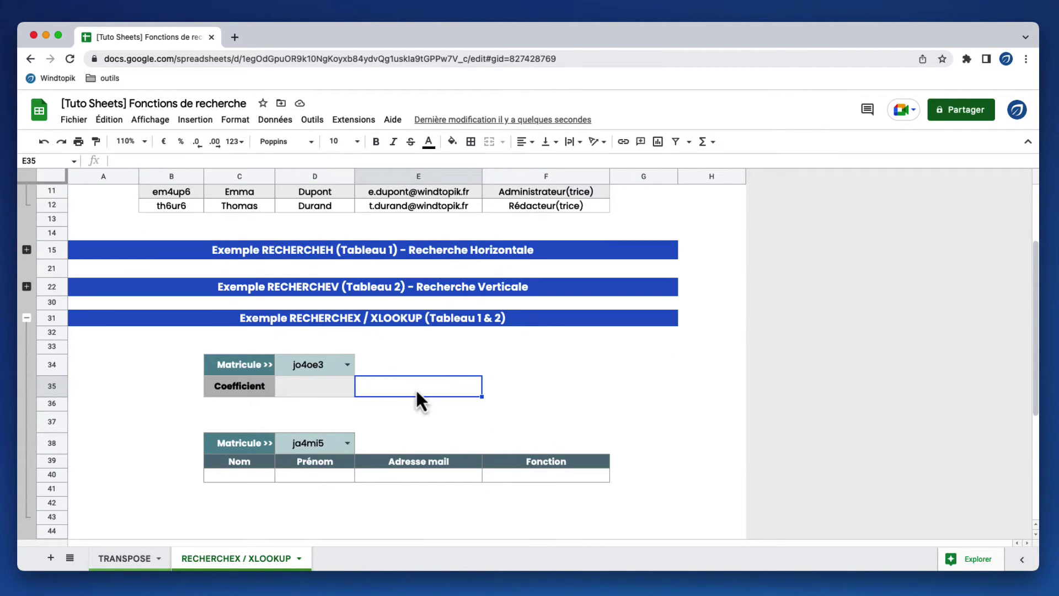
{"action": "scroll", "coordinate": [463, 400], "scroll_direction": "down", "scroll_amount": 1}
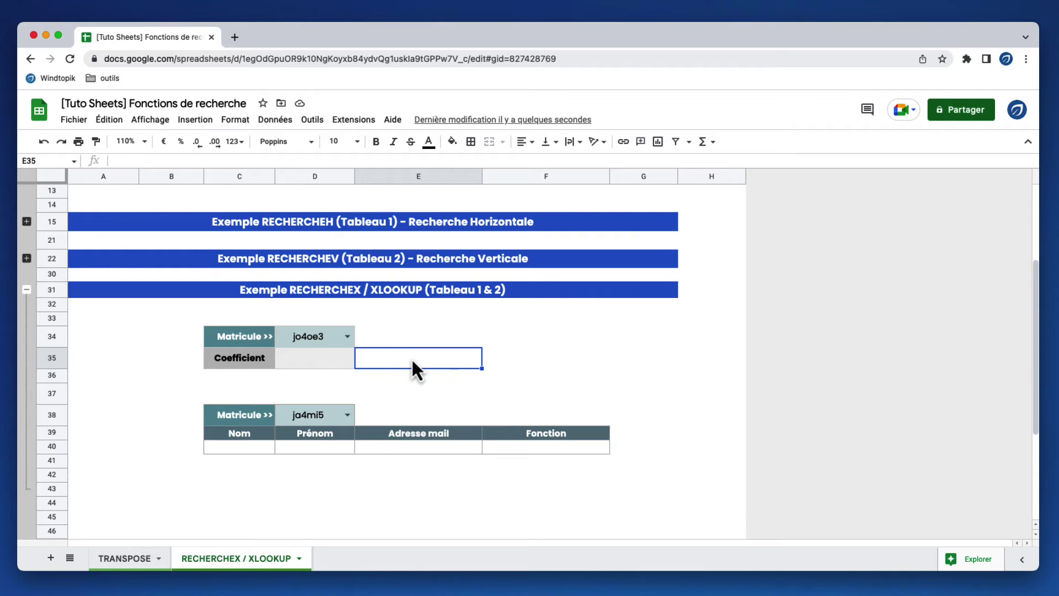
{"action": "key", "text": "Left"}
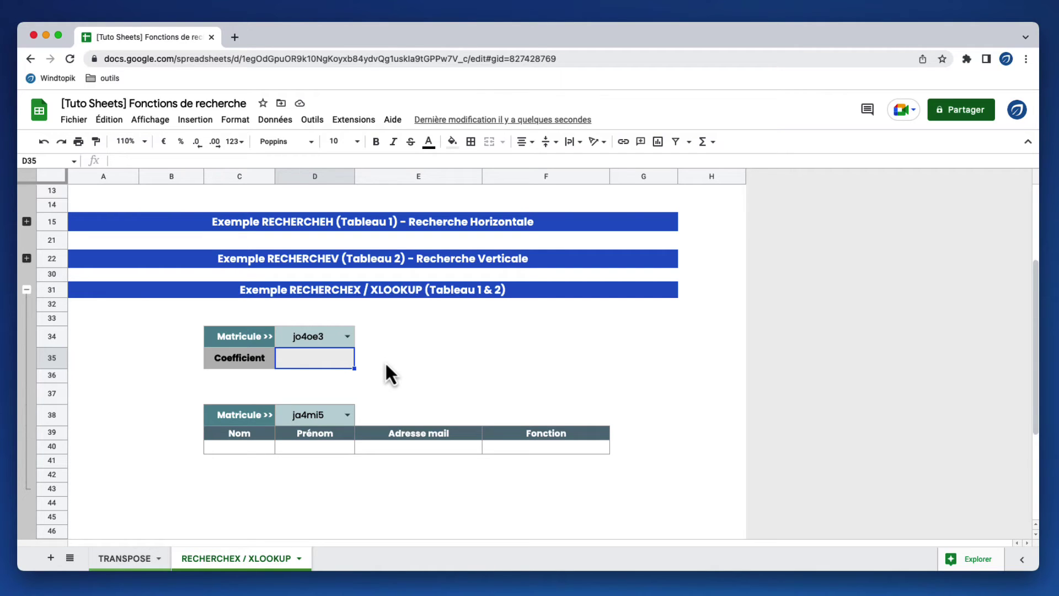
{"action": "type", "text": "=x"}
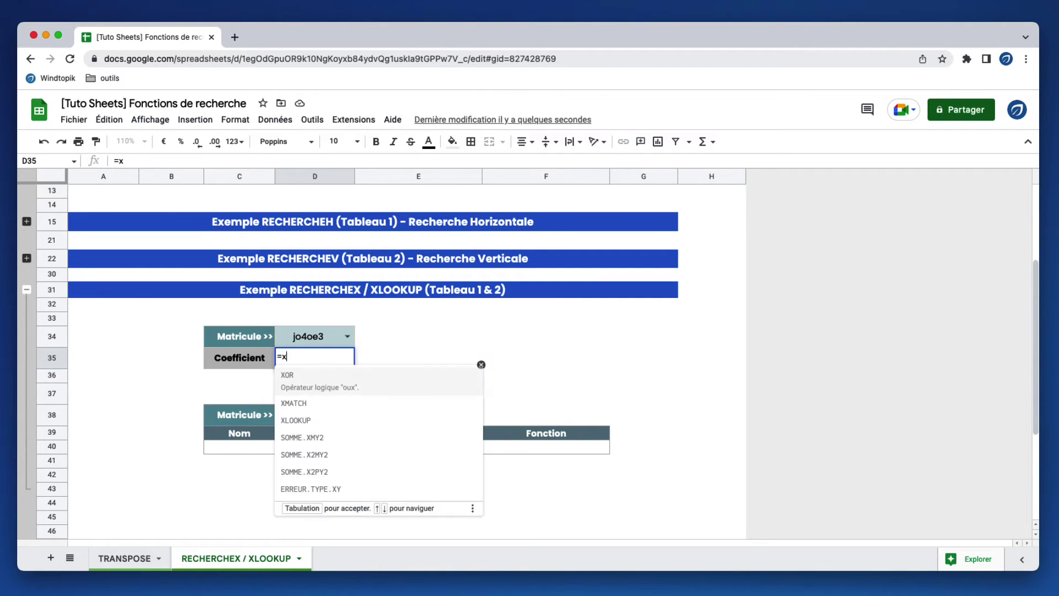
{"action": "key", "text": "Down"}
{"action": "key", "text": "Down"}
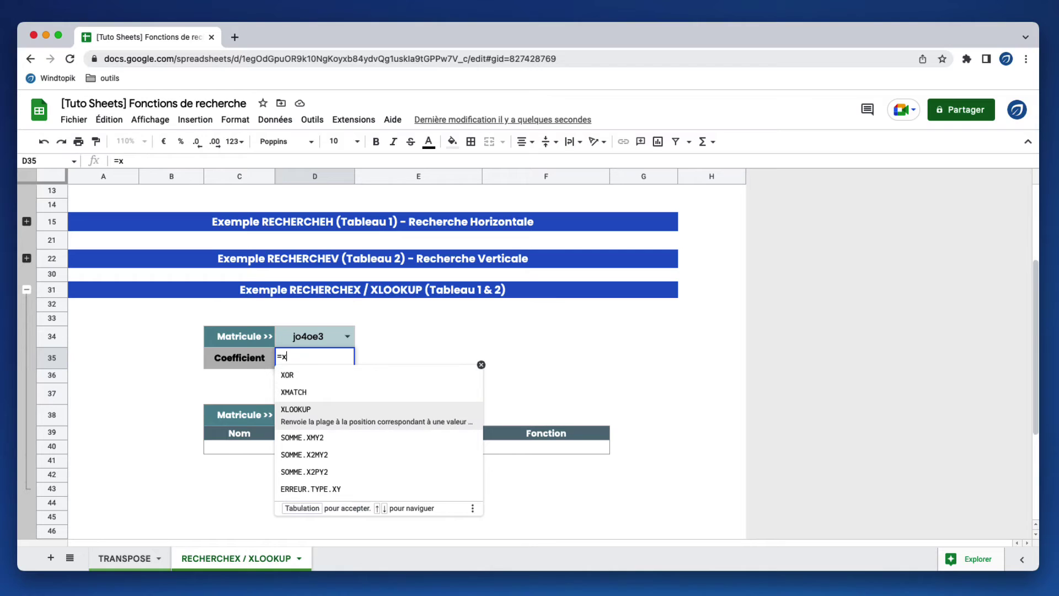
{"action": "key", "text": "Tab"}
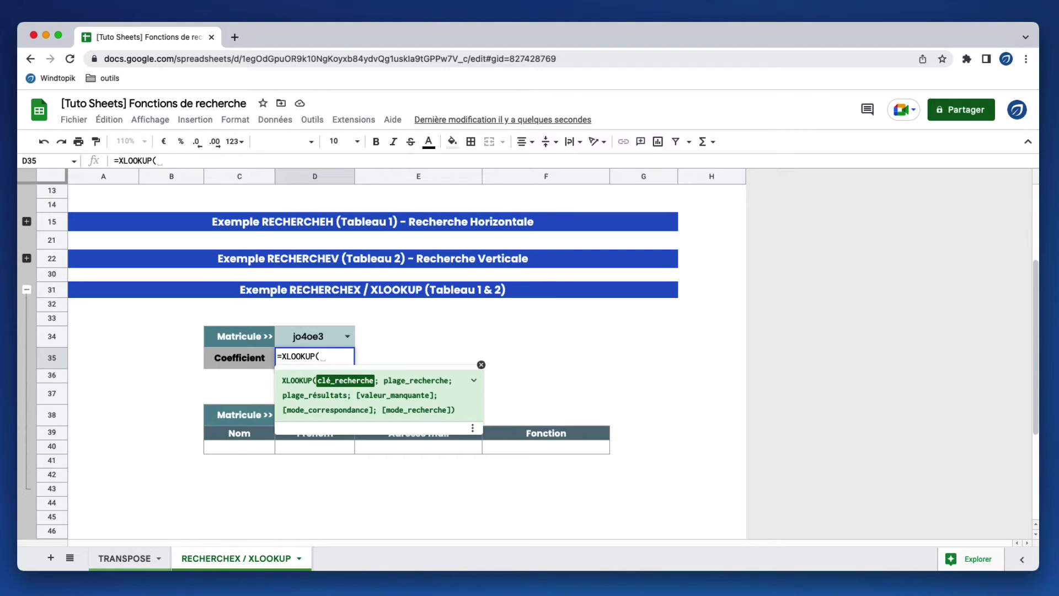
{"action": "left_click", "coordinate": [307, 339]}
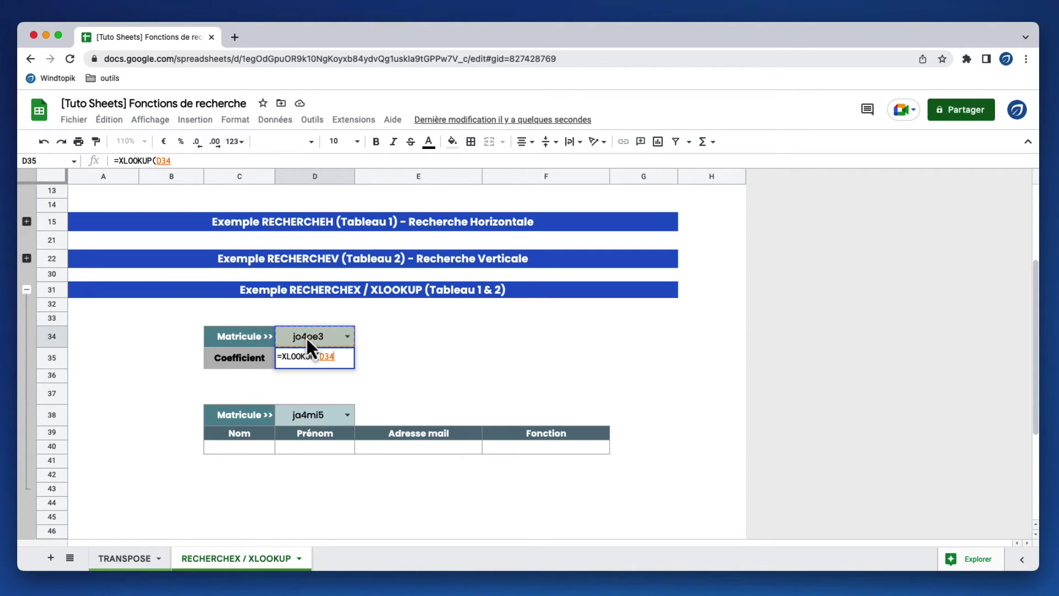
{"action": "type", "text": ";"}
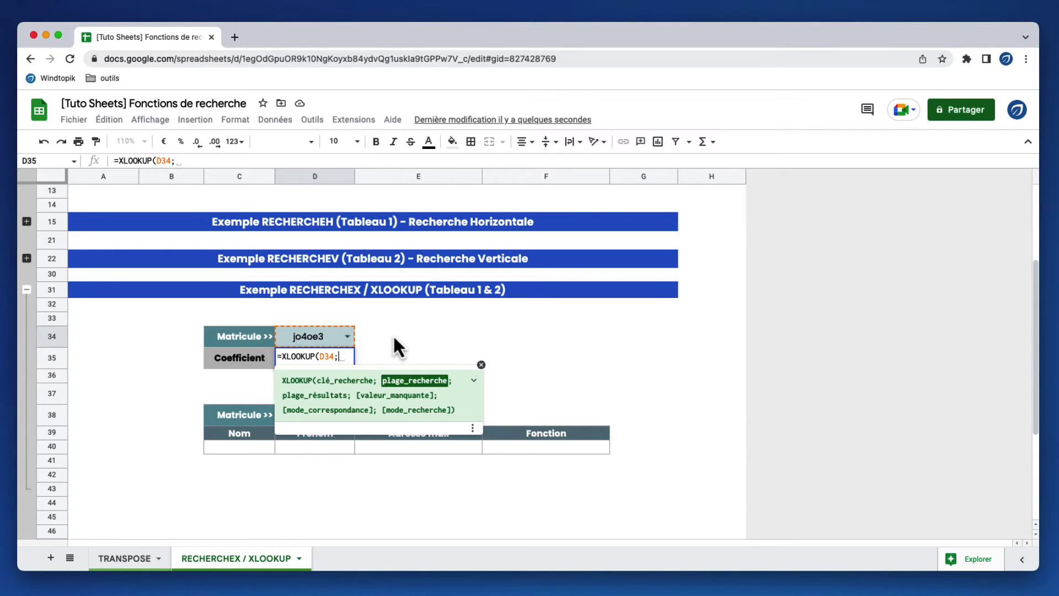
Expand Tableau 1 and give D35's XLOOKUP the search range C3:F3 and the result range C4:F4.
{"action": "scroll", "coordinate": [430, 359], "scroll_direction": "up", "scroll_amount": 5}
{"action": "type", "text": "3:4"}
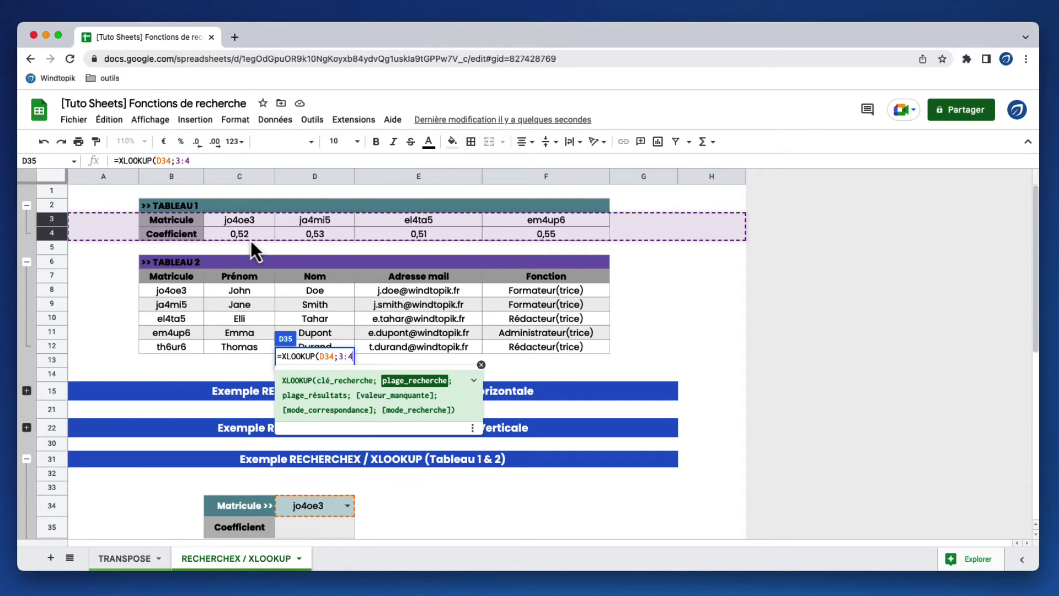
{"action": "left_click_drag", "start_coordinate": [229, 223], "coordinate": [538, 225]}
{"action": "type", "text": ";"}
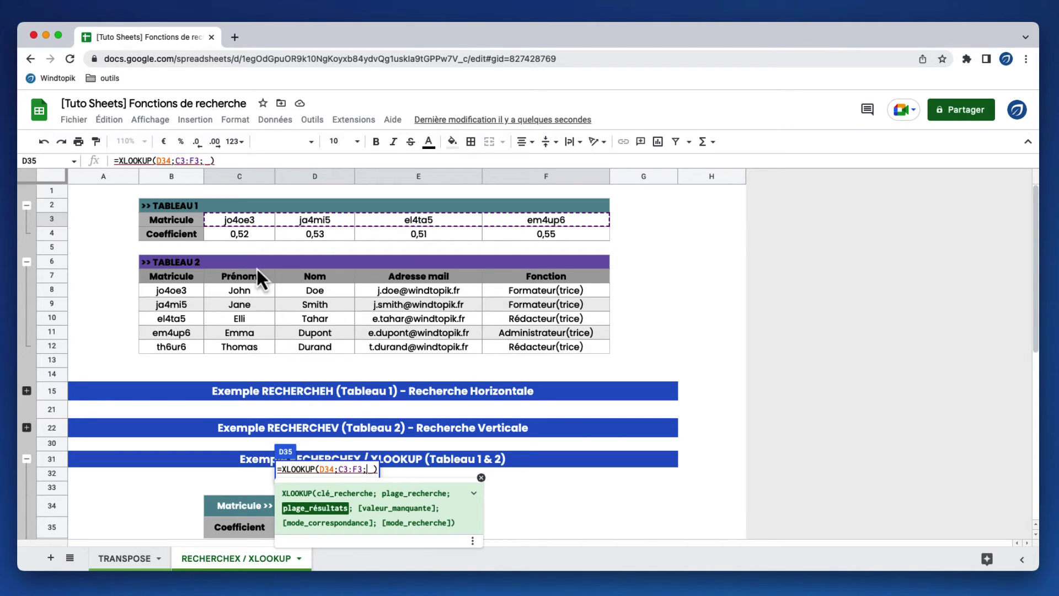
{"action": "left_click_drag", "start_coordinate": [238, 236], "coordinate": [521, 238]}
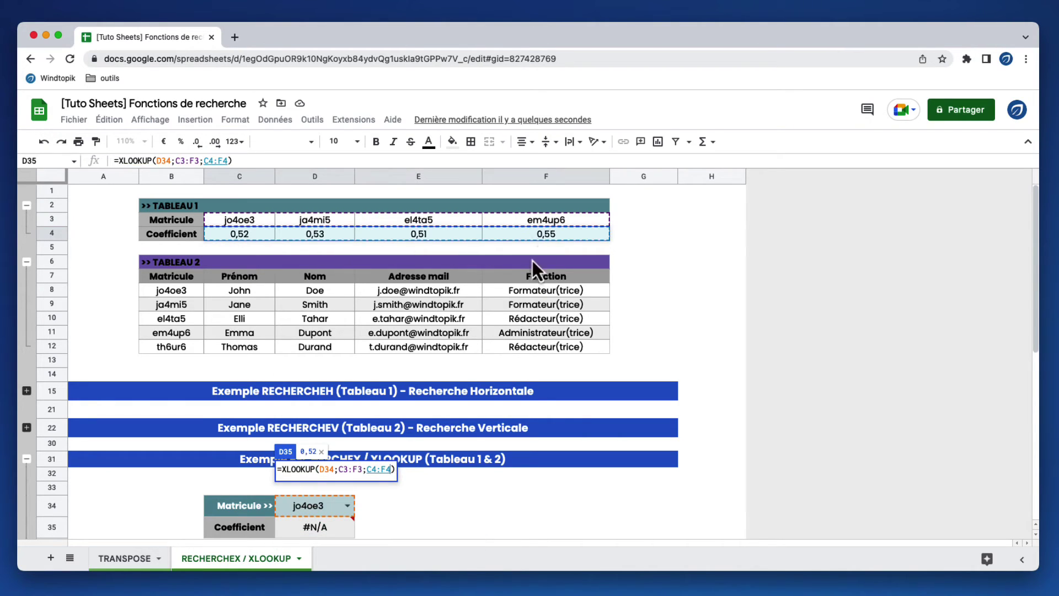
Set the missing-value argument to FAUX and complete the XLOOKUP formula in D35.
{"action": "type", "text": ";"}
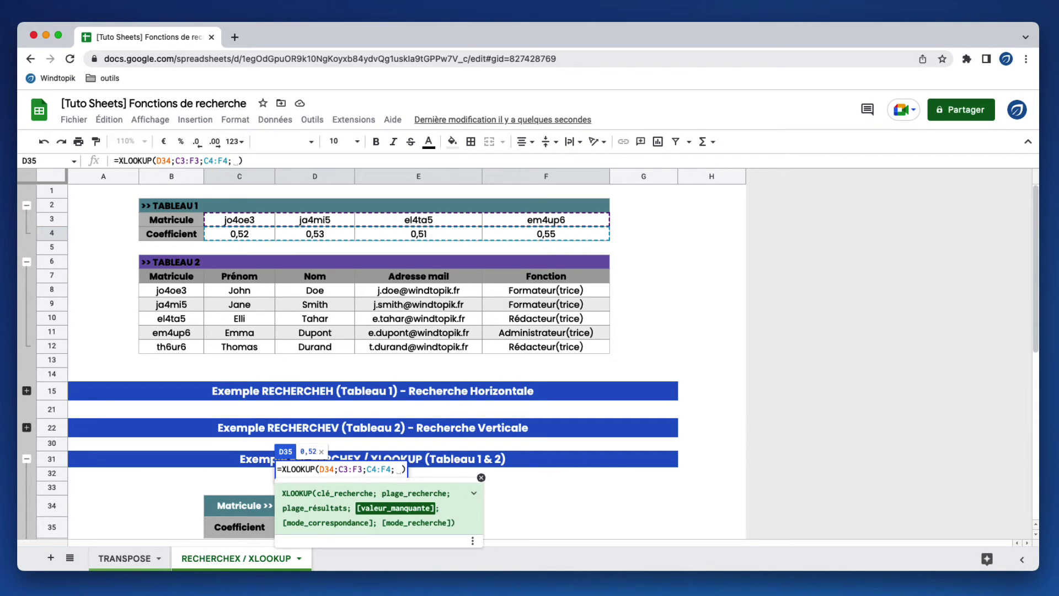
{"action": "type", "text": "faux"}
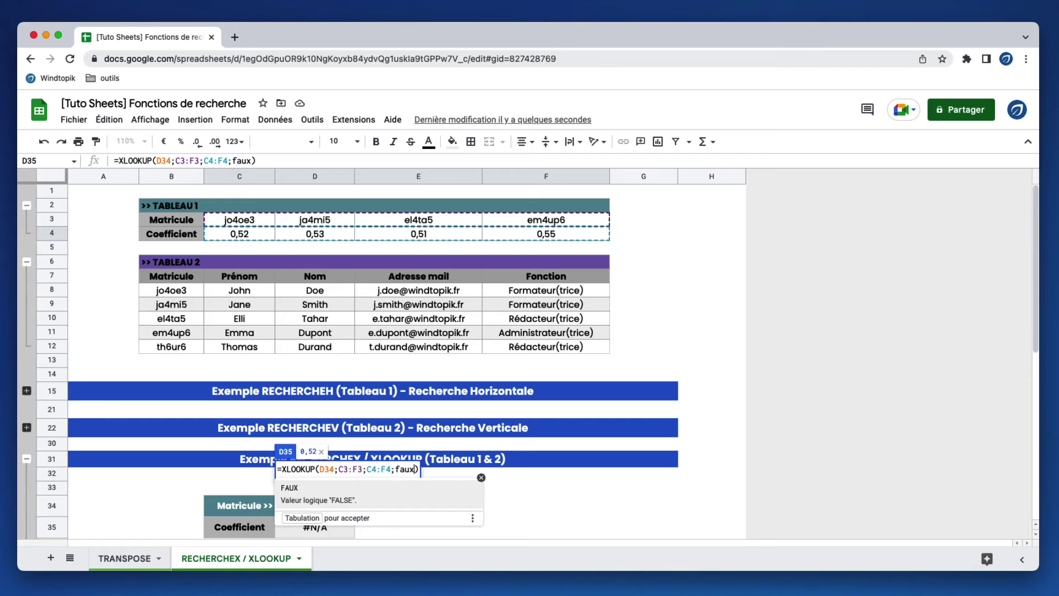
{"action": "type", "text": ")"}
{"action": "key", "text": "BackSpace"}
{"action": "type", "text": ")"}
{"action": "key", "text": "Return"}
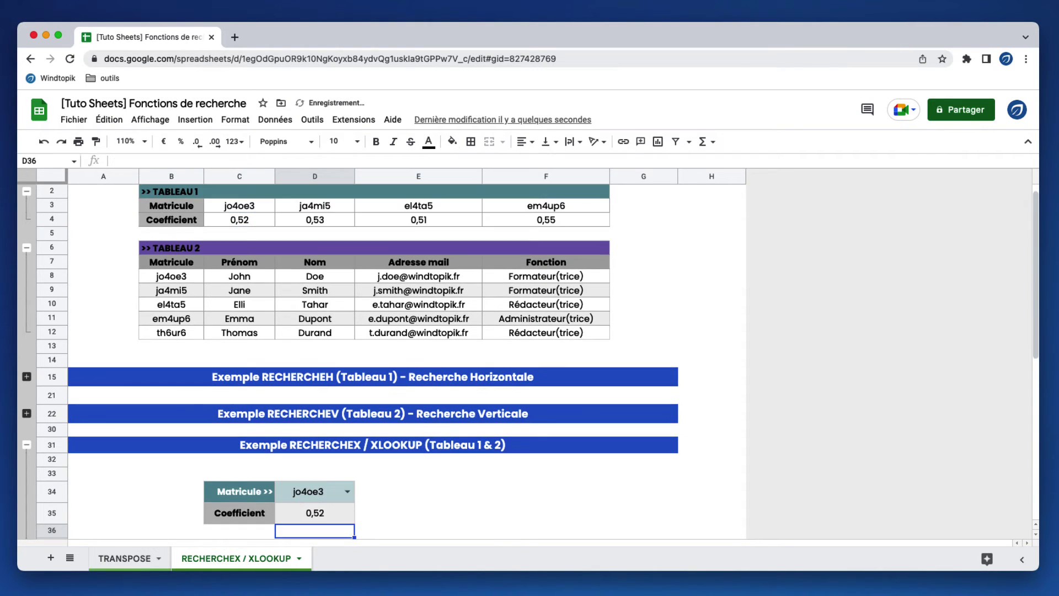
Choose the last matricule of Tableau 1 in D34 to test the Coefficient XLOOKUP formula.
{"action": "left_click", "coordinate": [315, 513]}
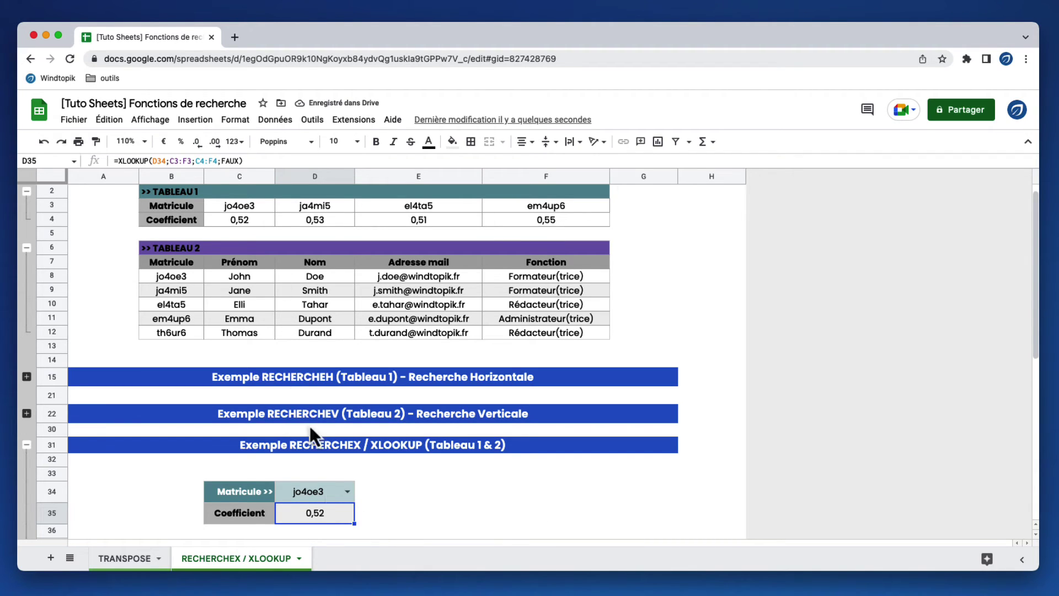
{"action": "left_click", "coordinate": [347, 492]}
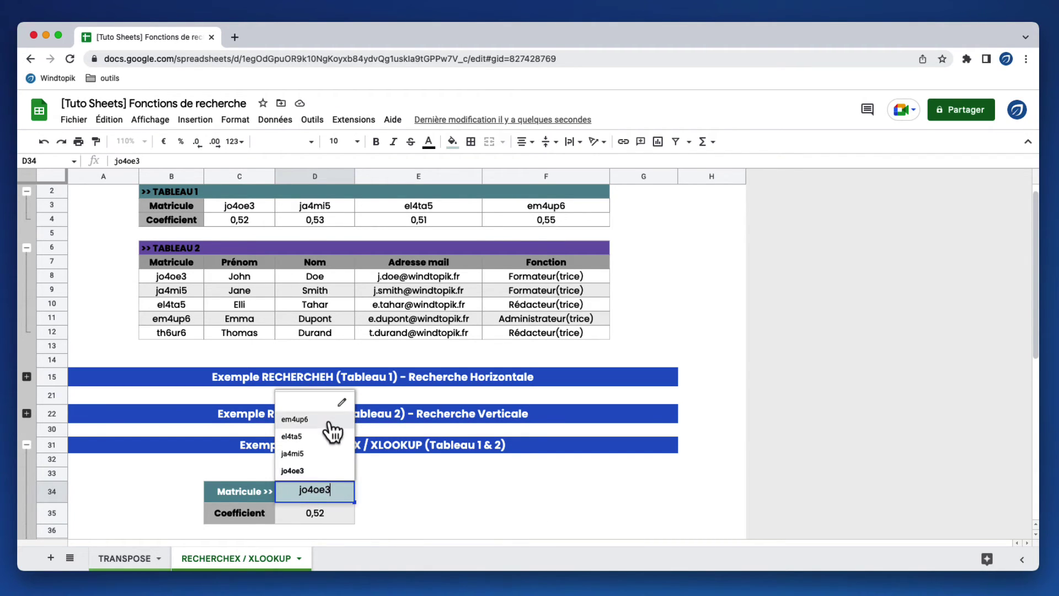
{"action": "left_click", "coordinate": [295, 420]}
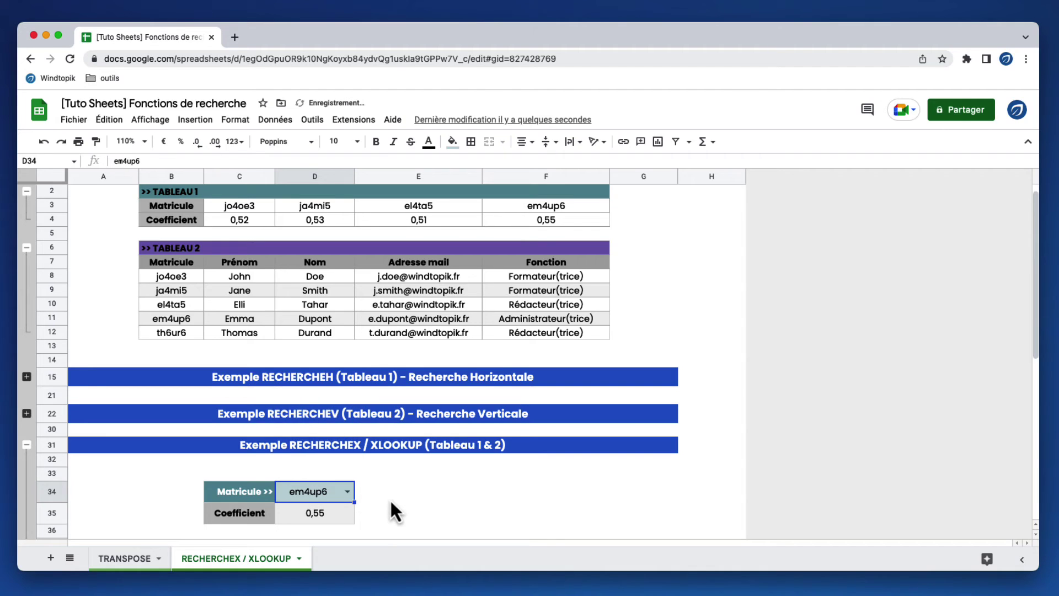
Examine the search range and result range arguments of D35's XLOOKUP formula without changing it.
{"action": "left_click", "coordinate": [335, 519]}
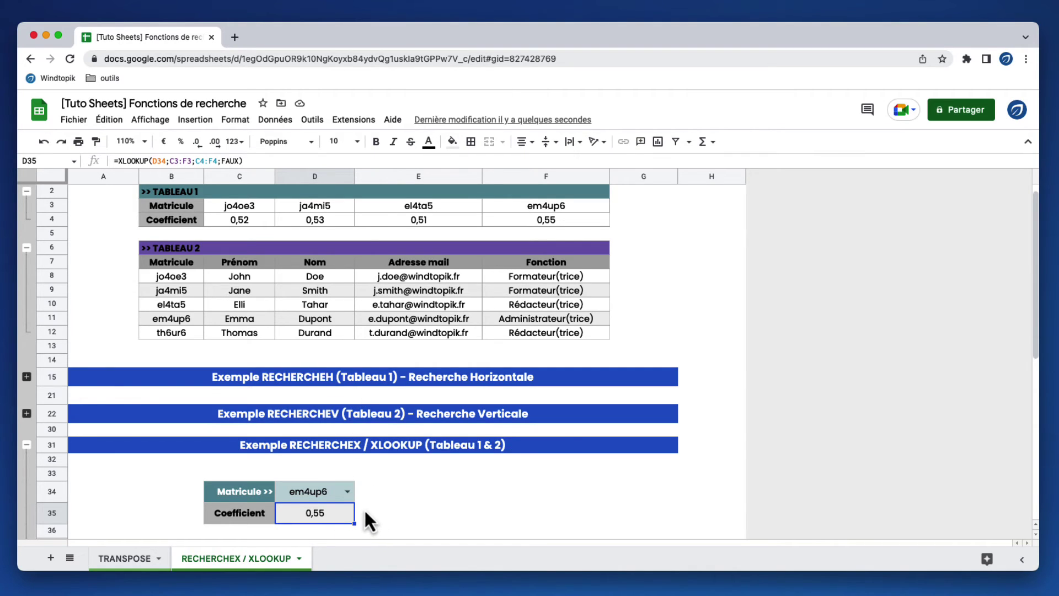
{"action": "double_click", "coordinate": [331, 514]}
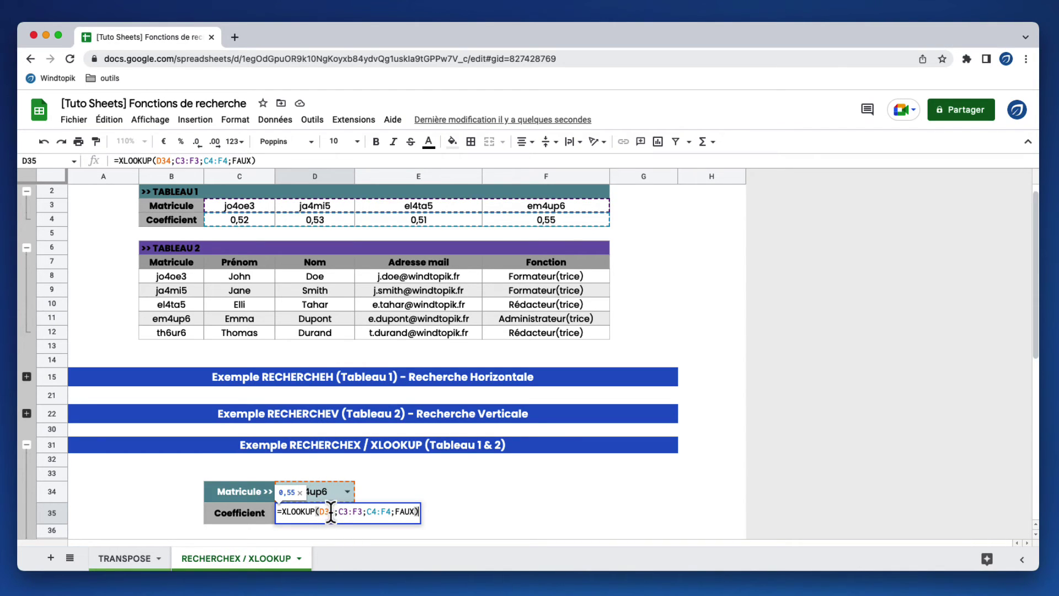
{"action": "double_click", "coordinate": [351, 512]}
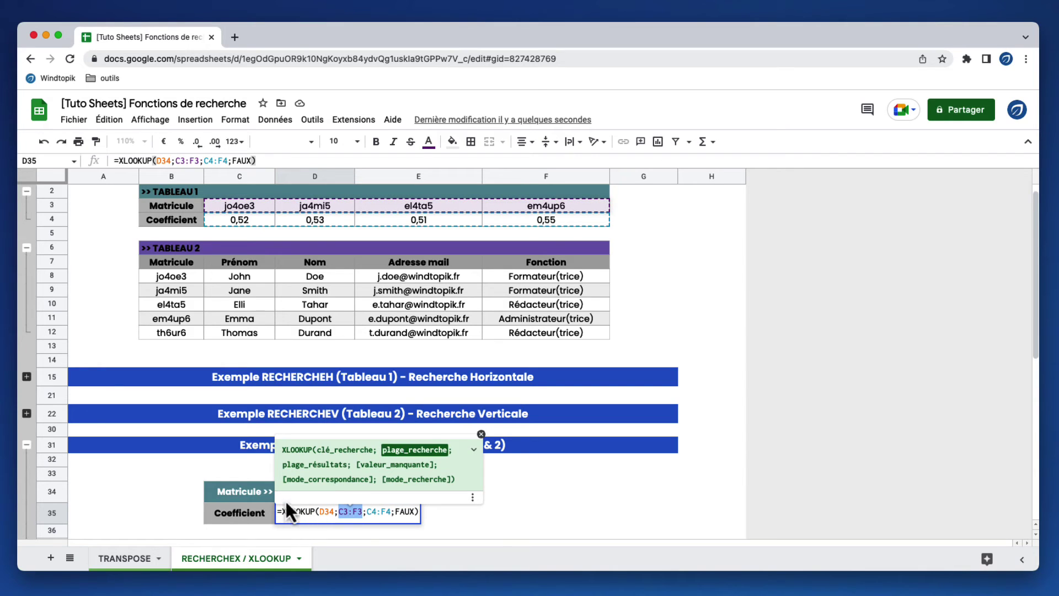
{"action": "double_click", "coordinate": [379, 512]}
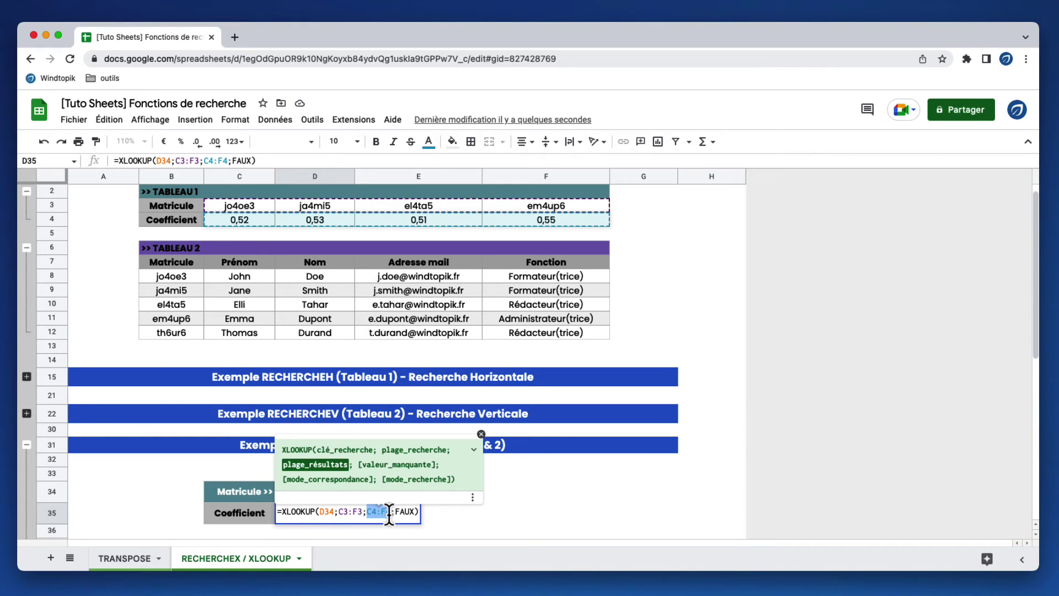
{"action": "left_click", "coordinate": [495, 515]}
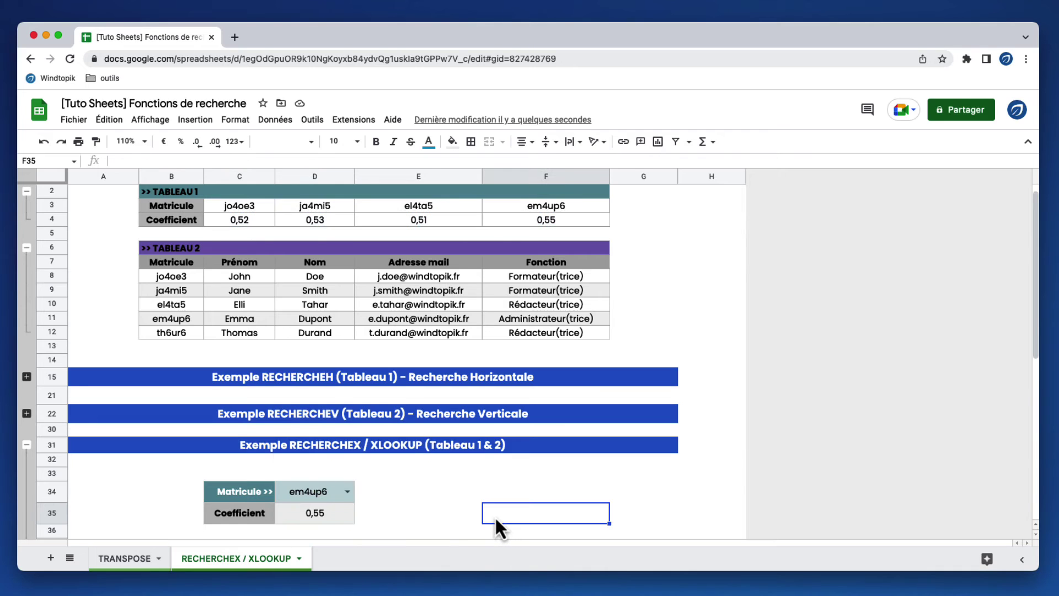
Start an XLOOKUP formula in C40 for the Nom, with the matricule in D38 as the search key.
{"action": "scroll", "coordinate": [400, 492], "scroll_direction": "down", "scroll_amount": 3}
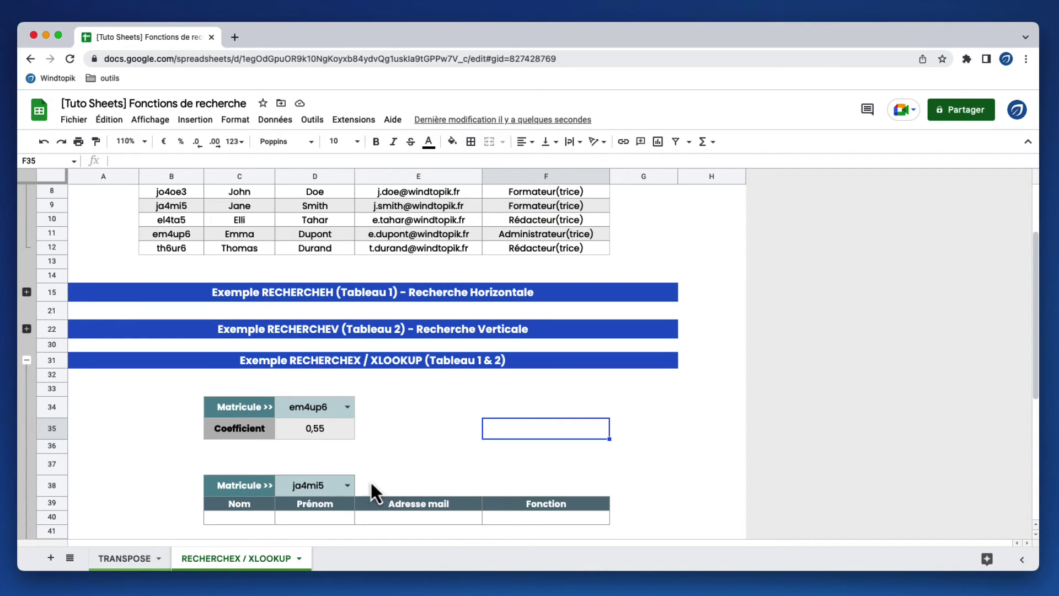
{"action": "left_click", "coordinate": [251, 518]}
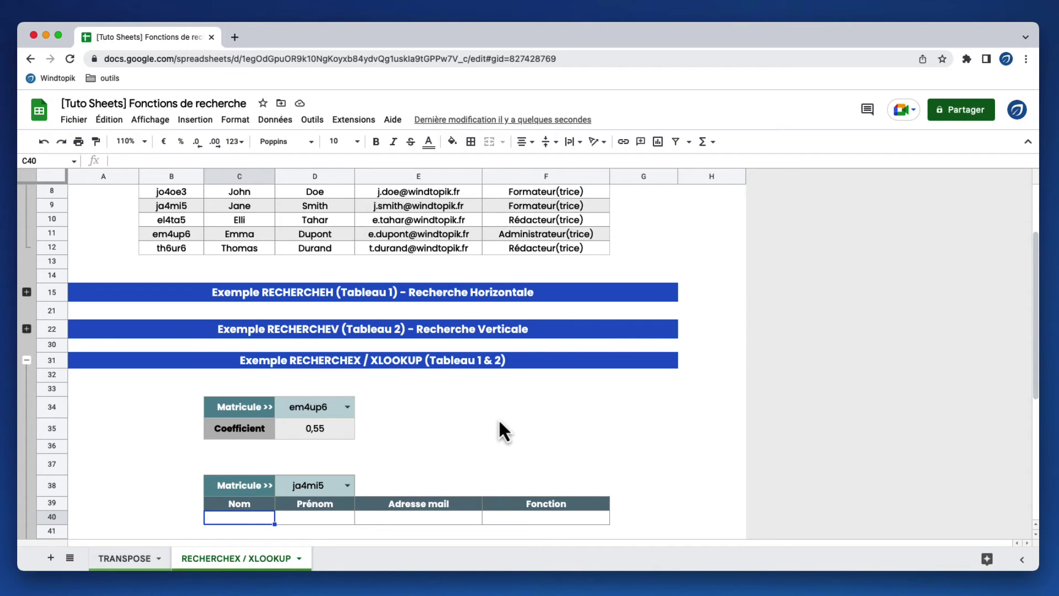
{"action": "type", "text": "=x"}
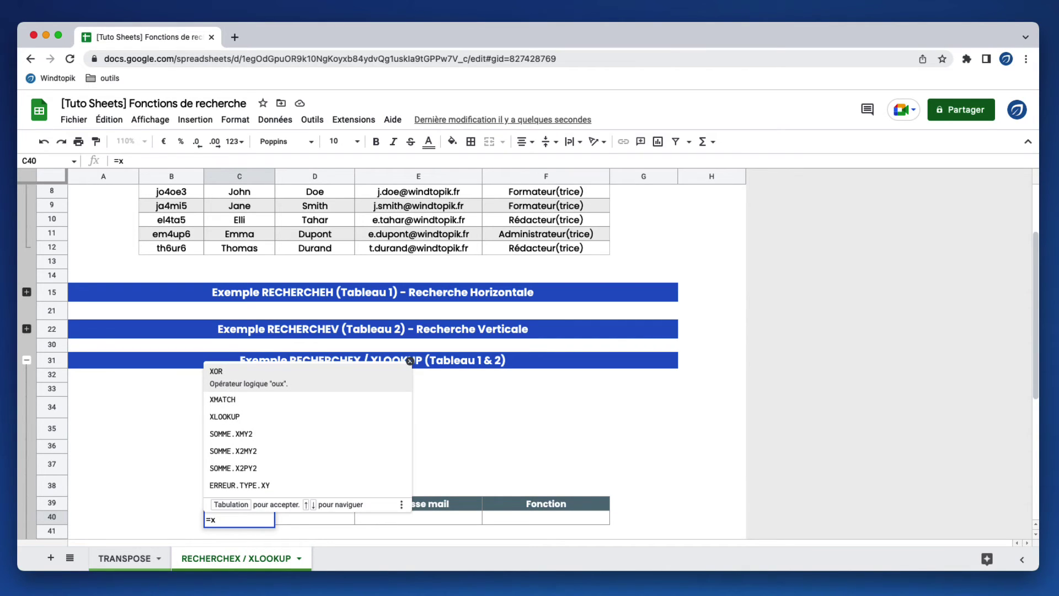
{"action": "key", "text": "Down"}
{"action": "key", "text": "Down"}
{"action": "key", "text": "Tab"}
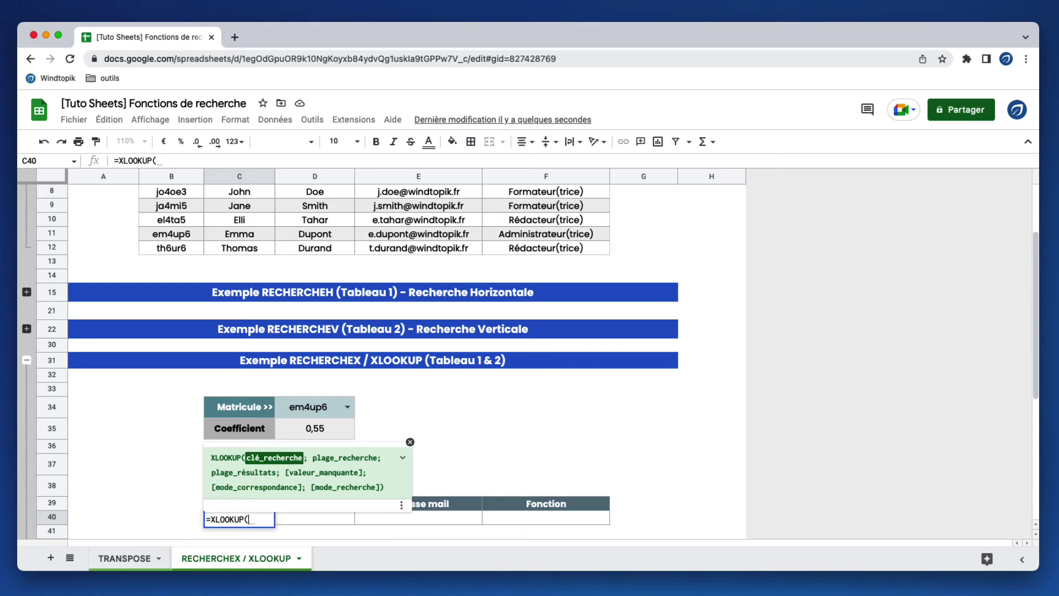
{"action": "left_click", "coordinate": [403, 459]}
{"action": "scroll", "coordinate": [438, 470], "scroll_direction": "down", "scroll_amount": 2}
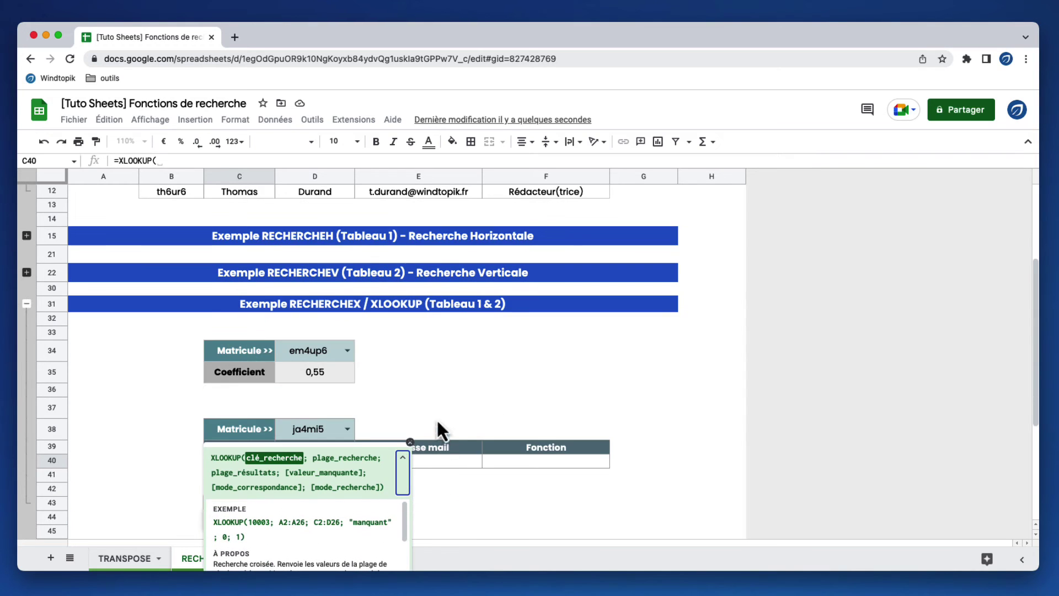
{"action": "left_click", "coordinate": [333, 434]}
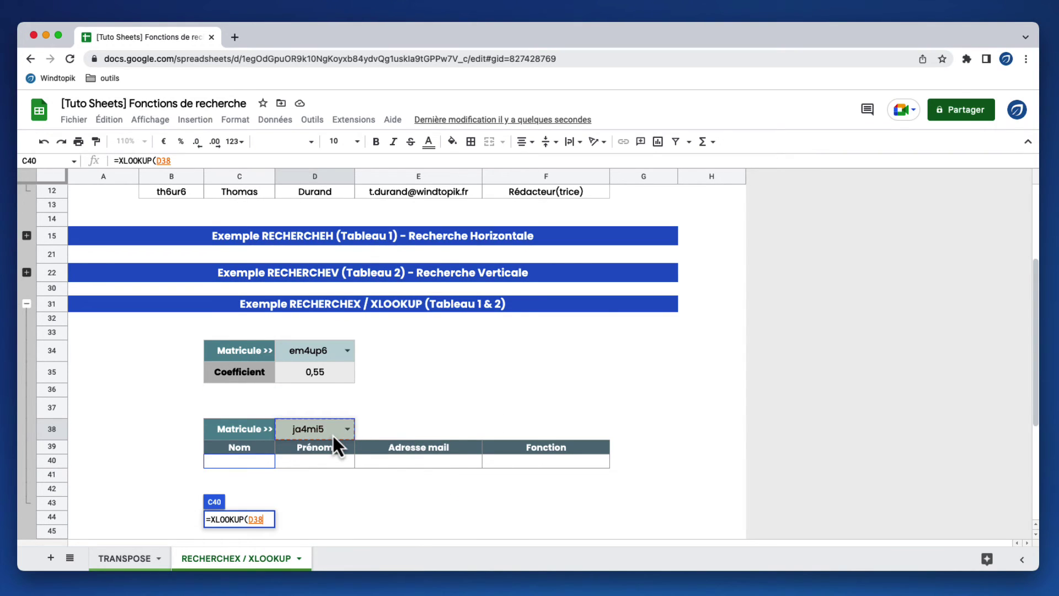
{"action": "type", "text": ";"}
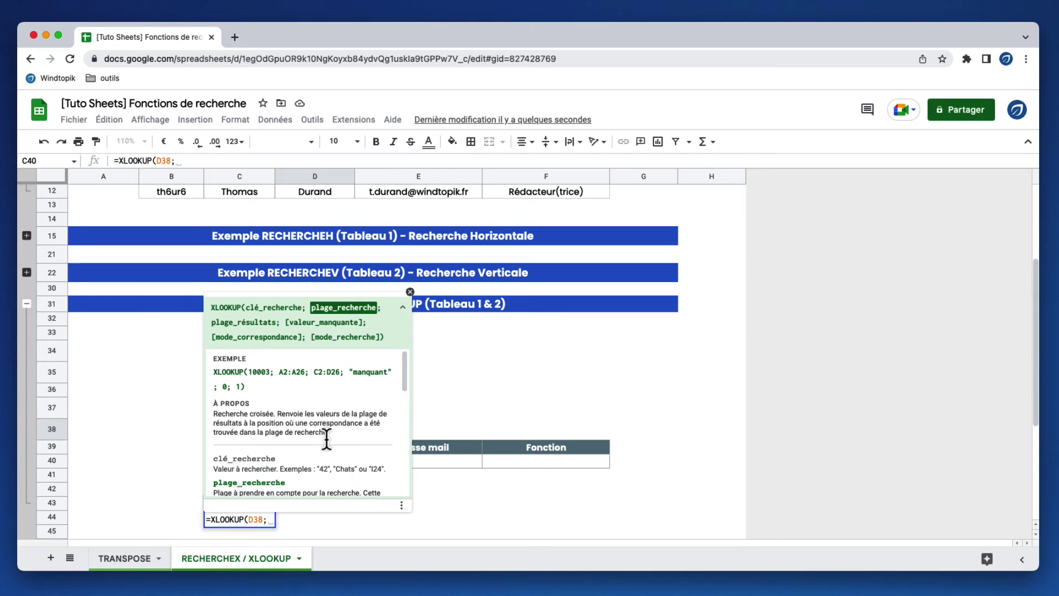
Try Tableau 2's header row B7:F7 as the search range of C40's XLOOKUP and remove that range from the formula.
{"action": "scroll", "coordinate": [432, 292], "scroll_direction": "up", "scroll_amount": 5}
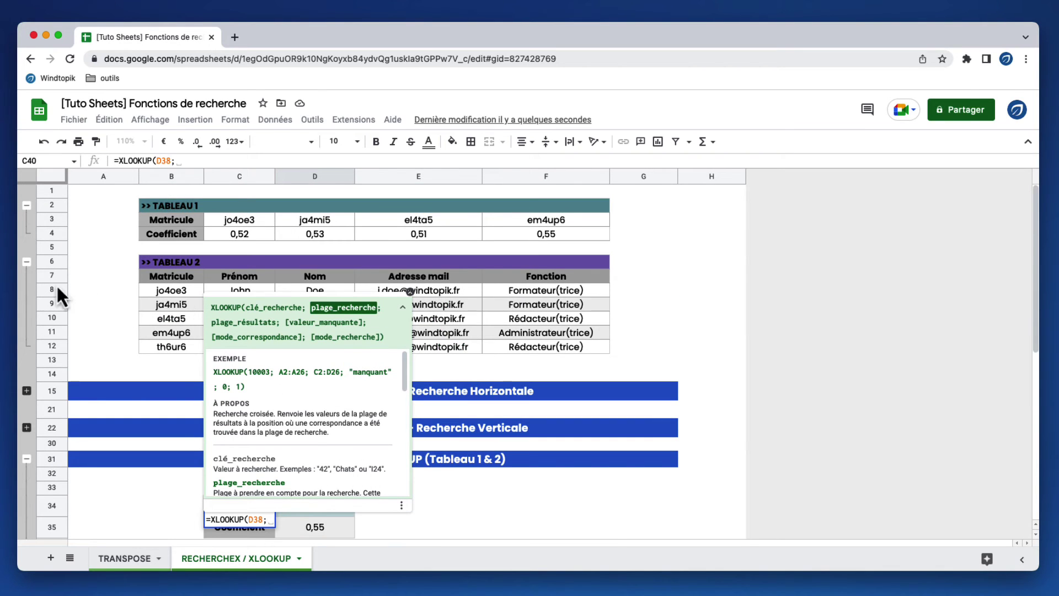
{"action": "left_click", "coordinate": [403, 307]}
{"action": "scroll", "coordinate": [444, 436], "scroll_direction": "down", "scroll_amount": 2}
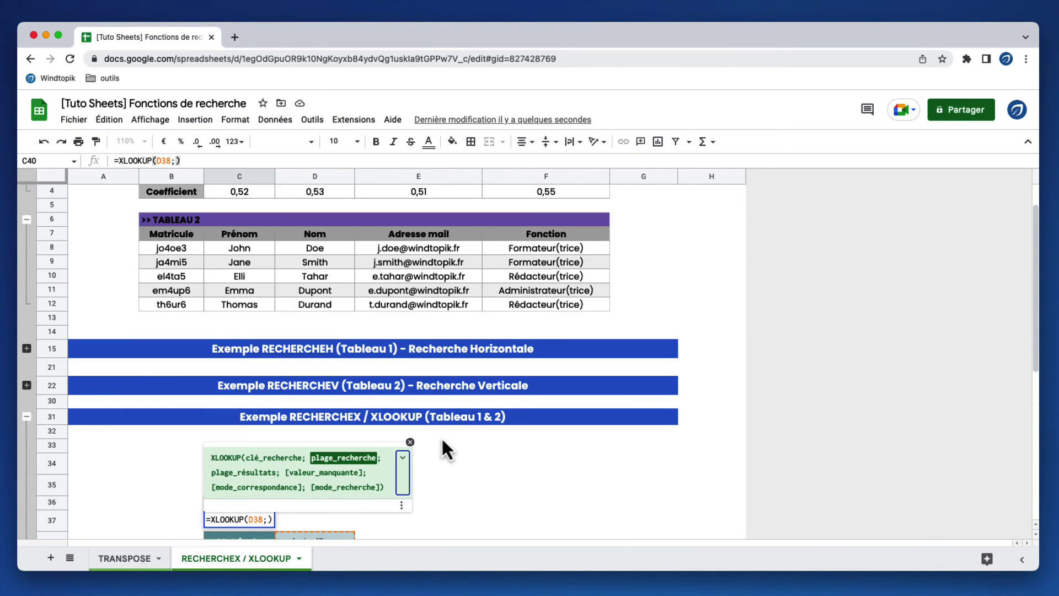
{"action": "left_click_drag", "start_coordinate": [177, 235], "coordinate": [494, 234]}
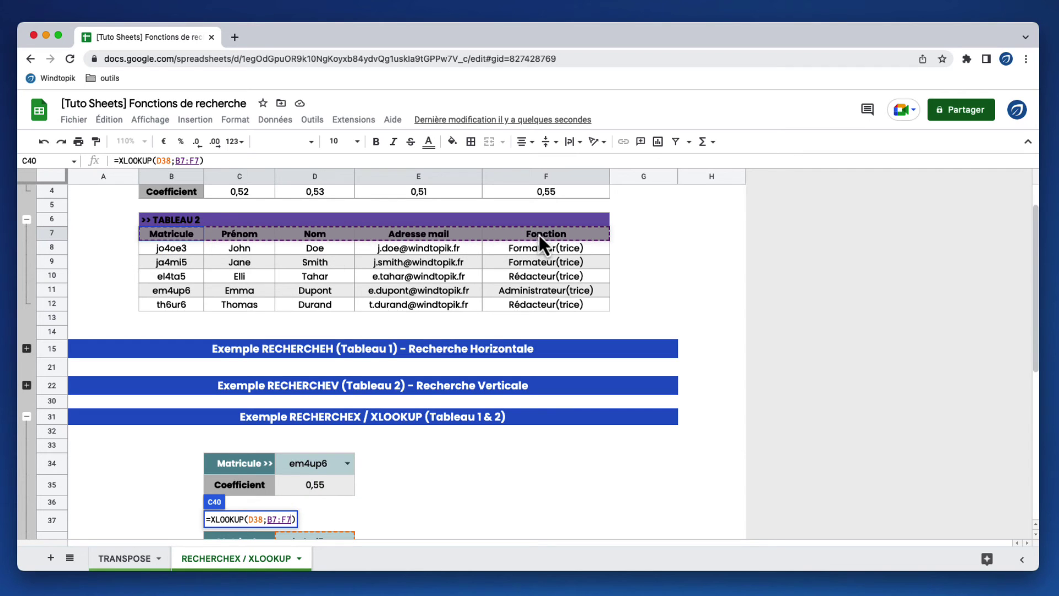
{"action": "key", "text": "BackSpace"}
{"action": "scroll", "coordinate": [475, 420], "scroll_direction": "down", "scroll_amount": 3}
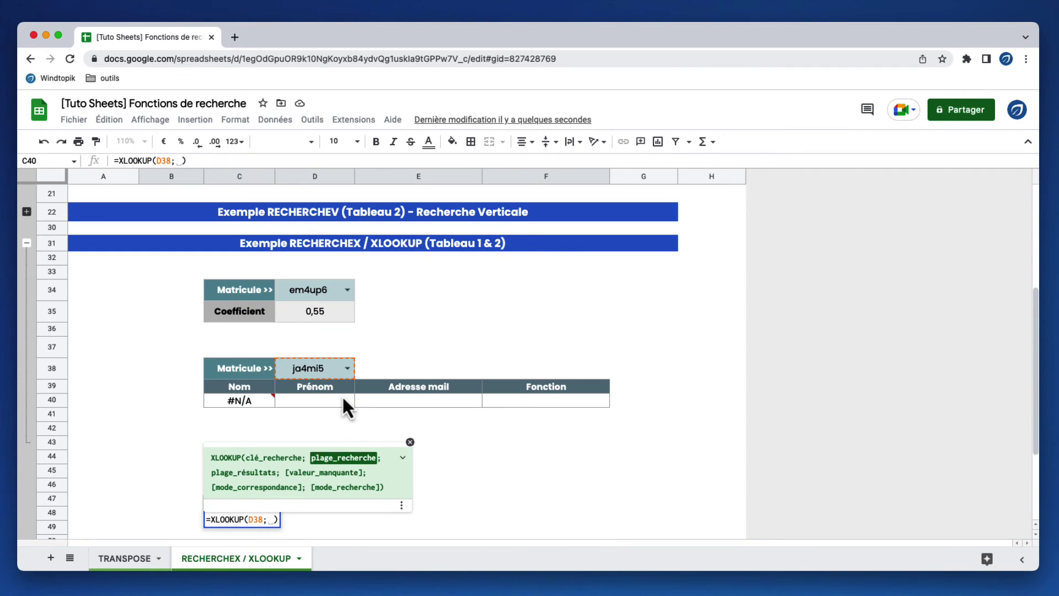
{"action": "scroll", "coordinate": [359, 416], "scroll_direction": "up", "scroll_amount": 5}
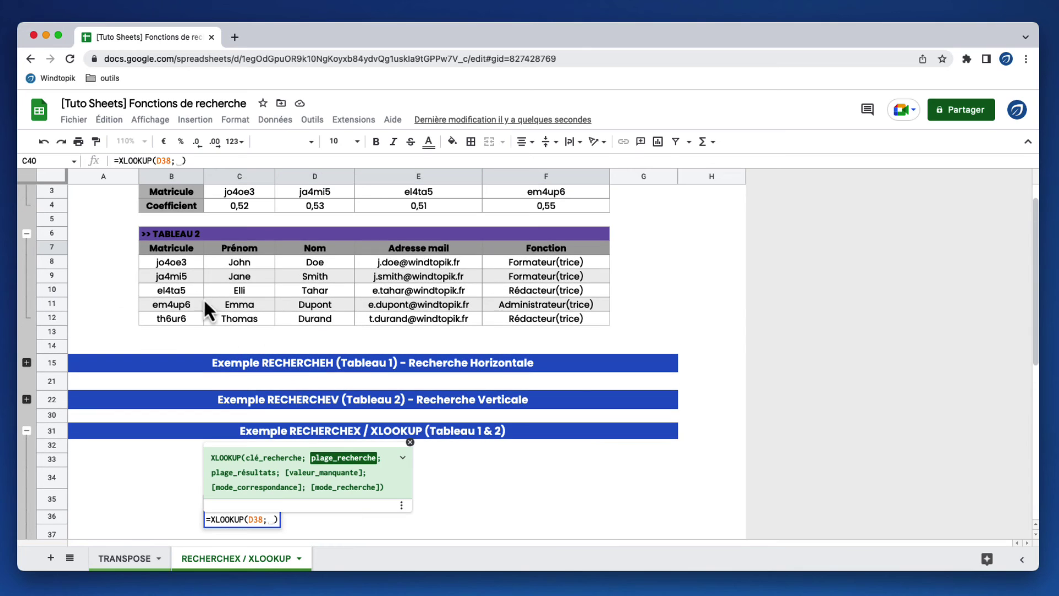
Complete C40's XLOOKUP with Tableau 2's matricules B8:B12 as the search range and the Nom column D8:D12 as the result range.
{"action": "left_click_drag", "start_coordinate": [191, 267], "coordinate": [191, 319]}
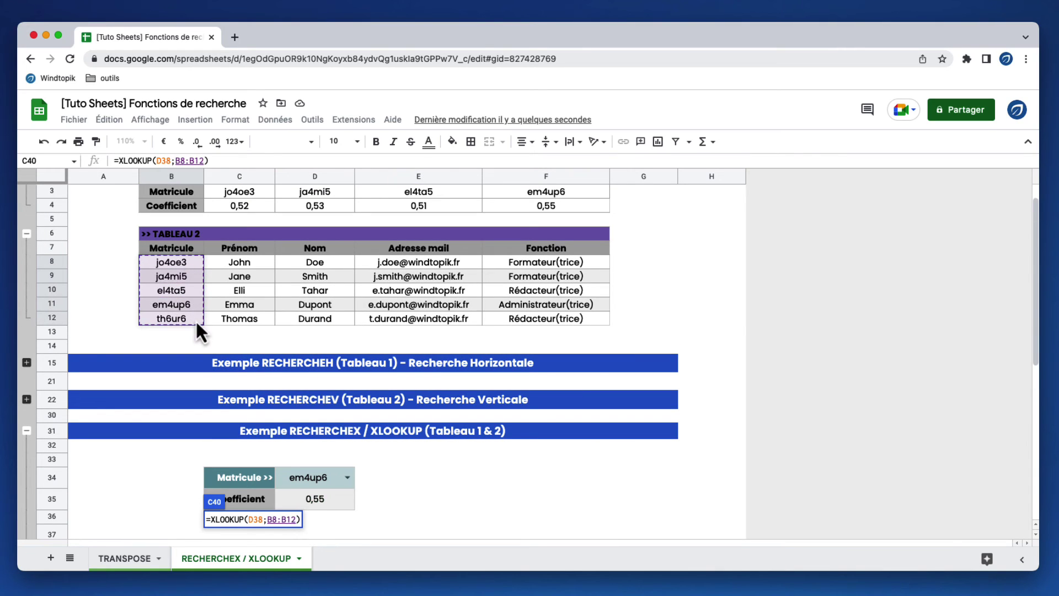
{"action": "type", "text": ";"}
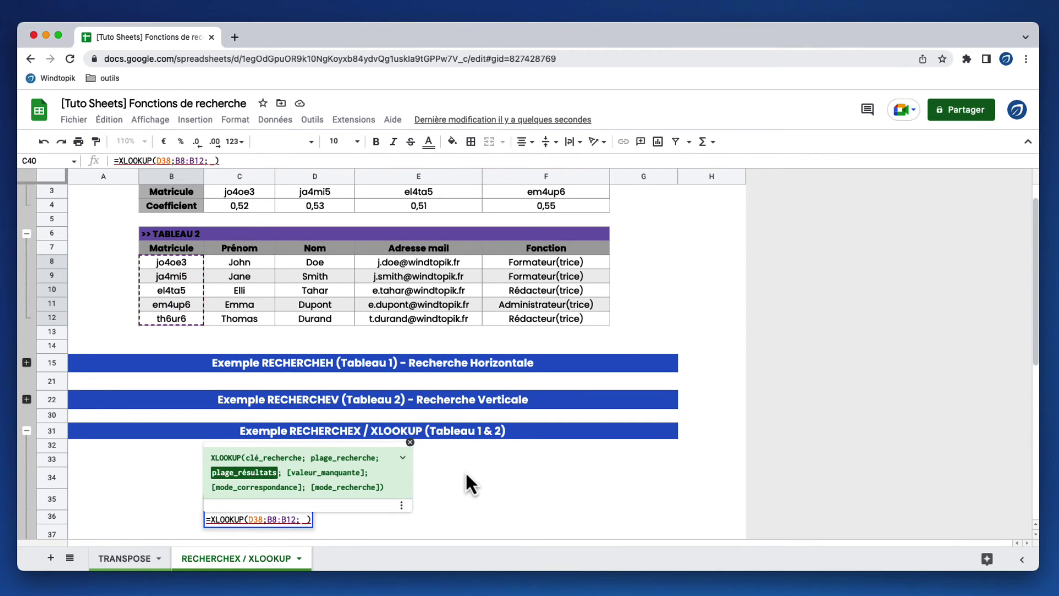
{"action": "scroll", "coordinate": [466, 474], "scroll_direction": "down", "scroll_amount": 1}
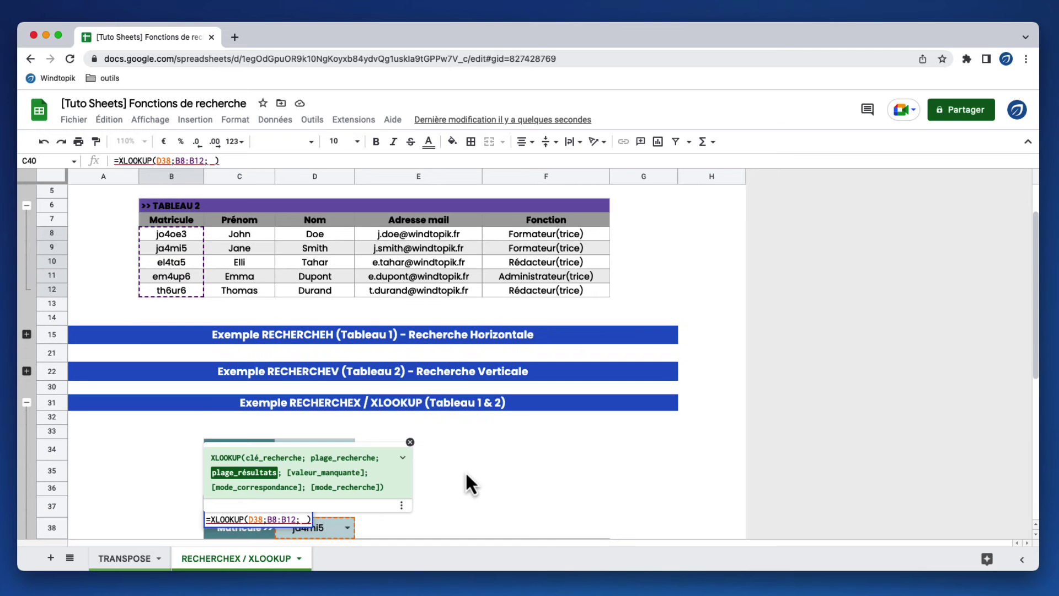
{"action": "scroll", "coordinate": [465, 471], "scroll_direction": "down", "scroll_amount": 5}
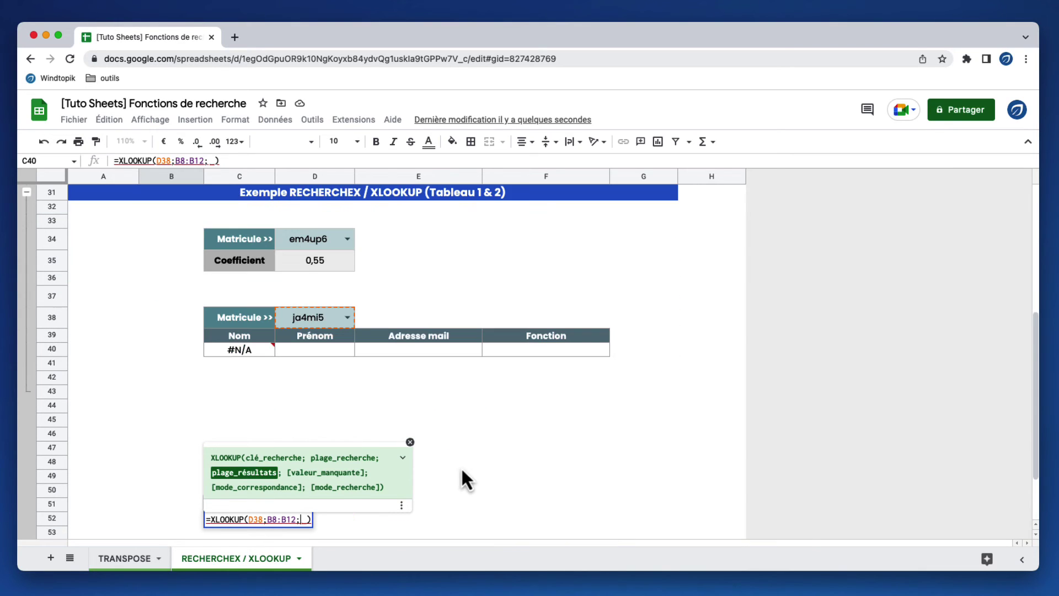
{"action": "scroll", "coordinate": [301, 287], "scroll_direction": "up", "scroll_amount": 5}
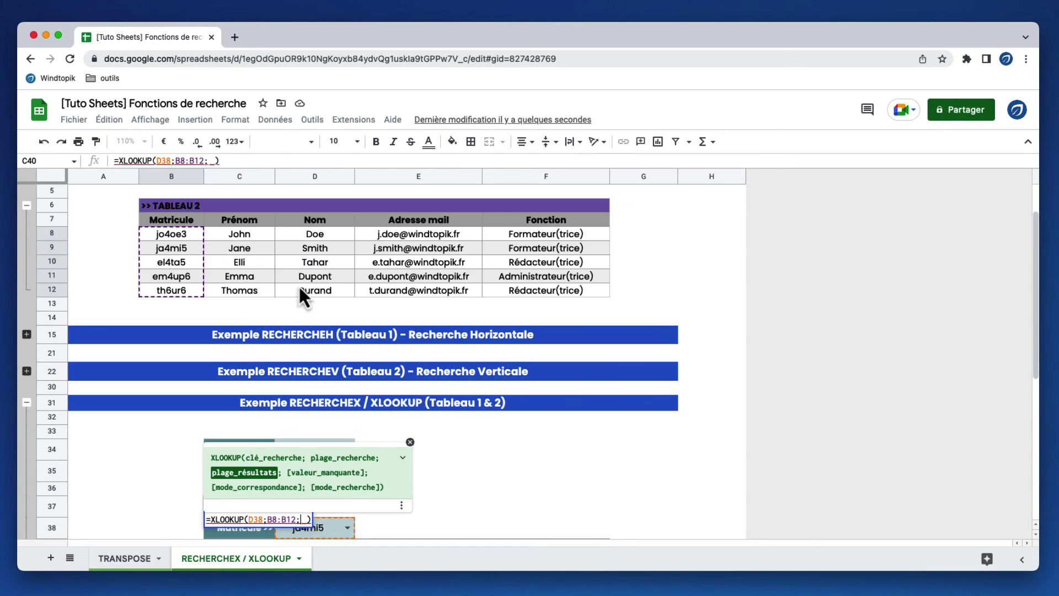
{"action": "left_click_drag", "start_coordinate": [316, 235], "coordinate": [332, 292]}
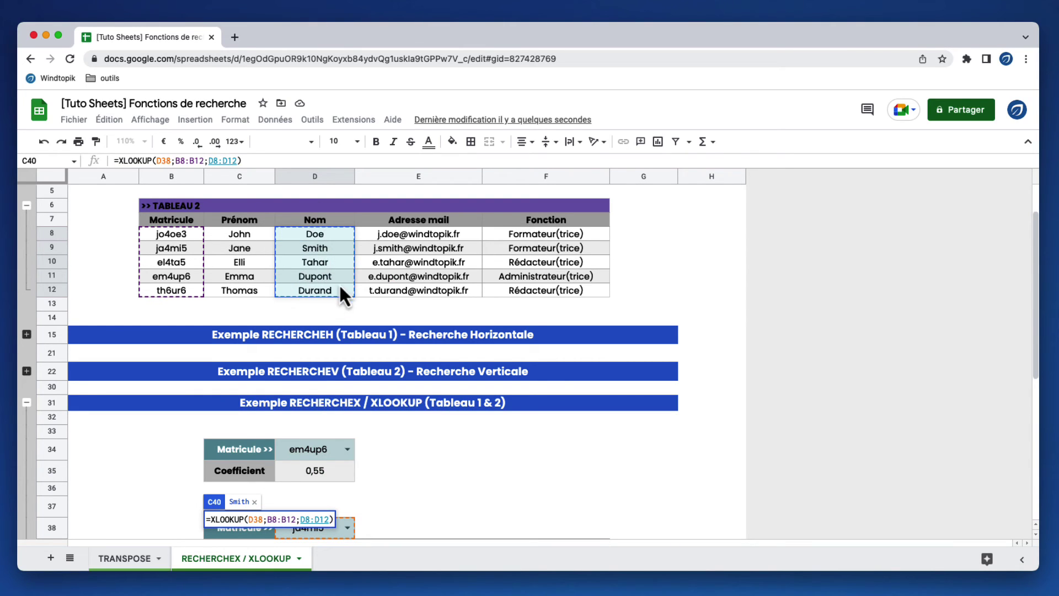
{"action": "key", "text": "Return"}
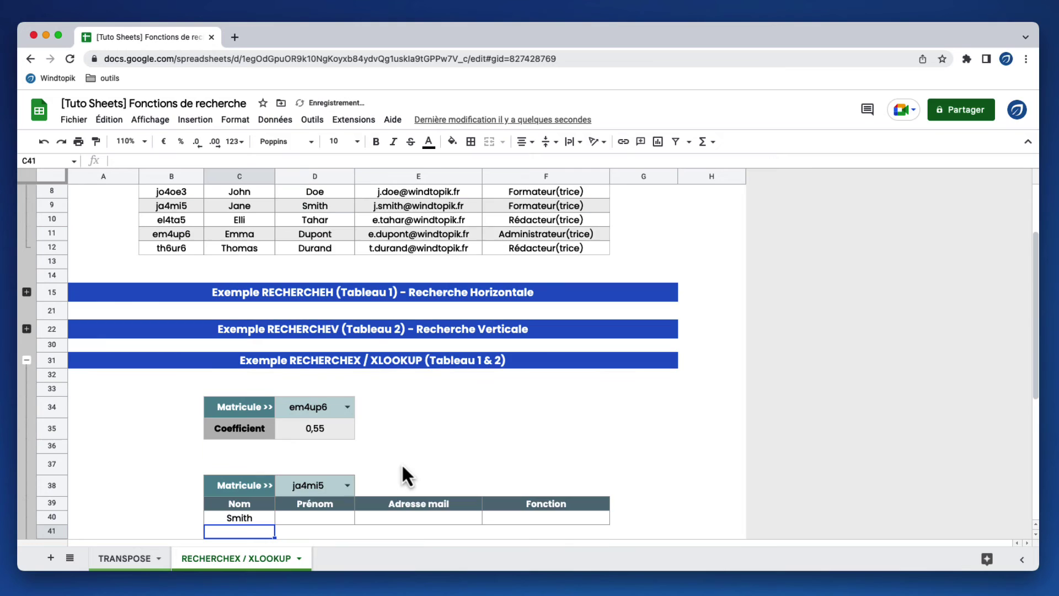
Add FAUX as the fourth argument of the XLOOKUP formula in C40.
{"action": "double_click", "coordinate": [260, 518]}
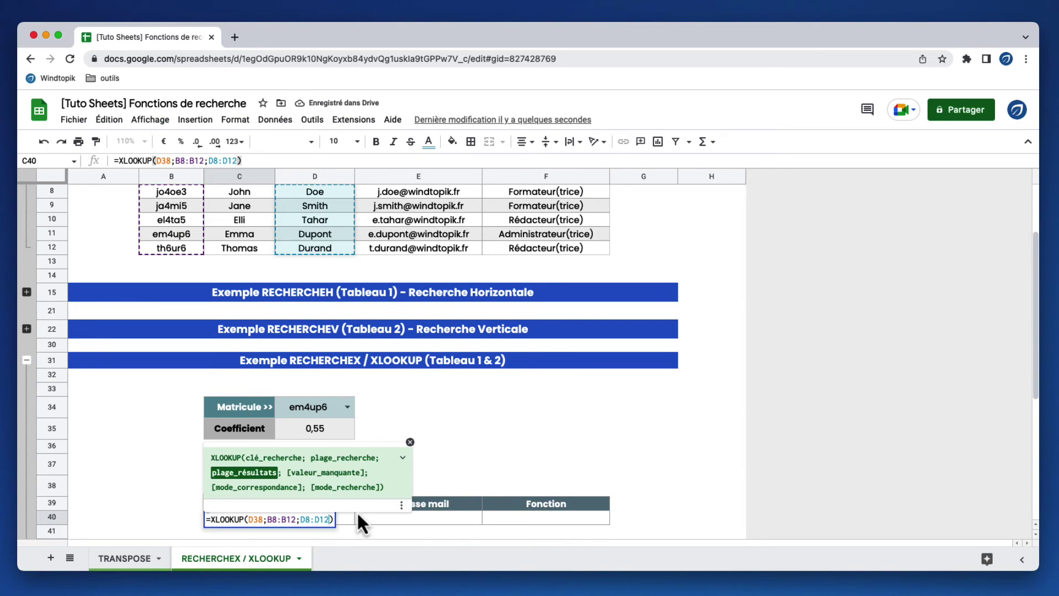
{"action": "type", "text": ";"}
{"action": "type", "text": "FAUX"}
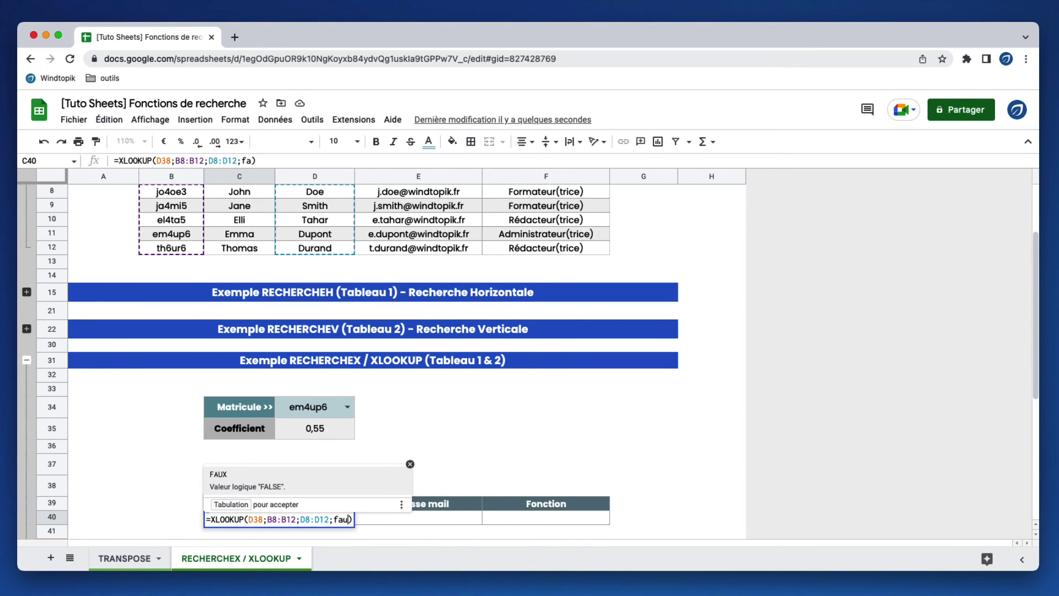
{"action": "key", "text": "Tab"}
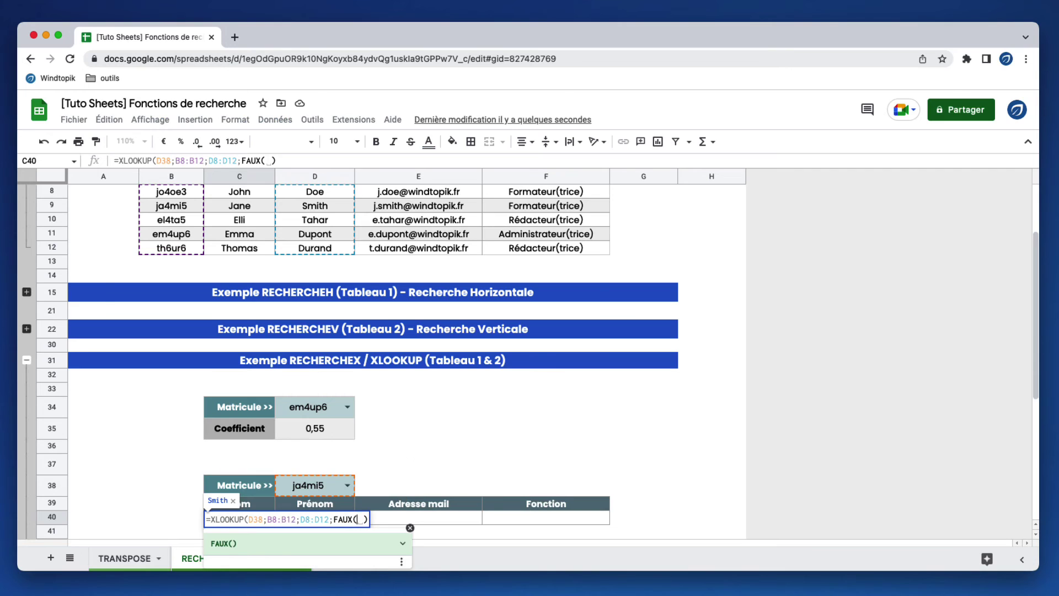
{"action": "key", "text": "Return"}
Make the search key in C40's XLOOKUP formula an absolute reference, $D$38.
{"action": "left_click", "coordinate": [253, 518]}
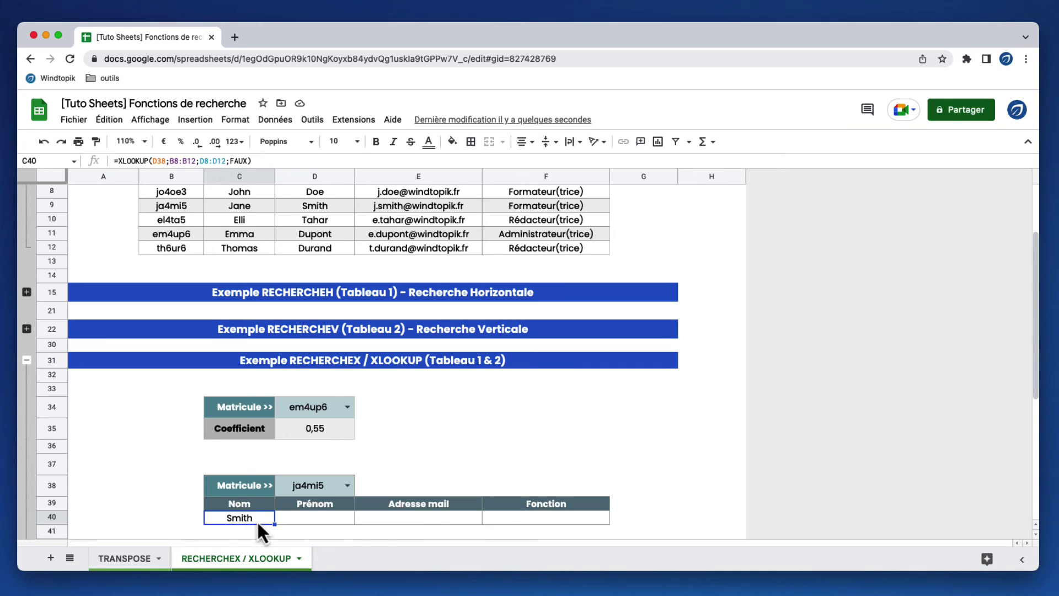
{"action": "left_click", "coordinate": [159, 160]}
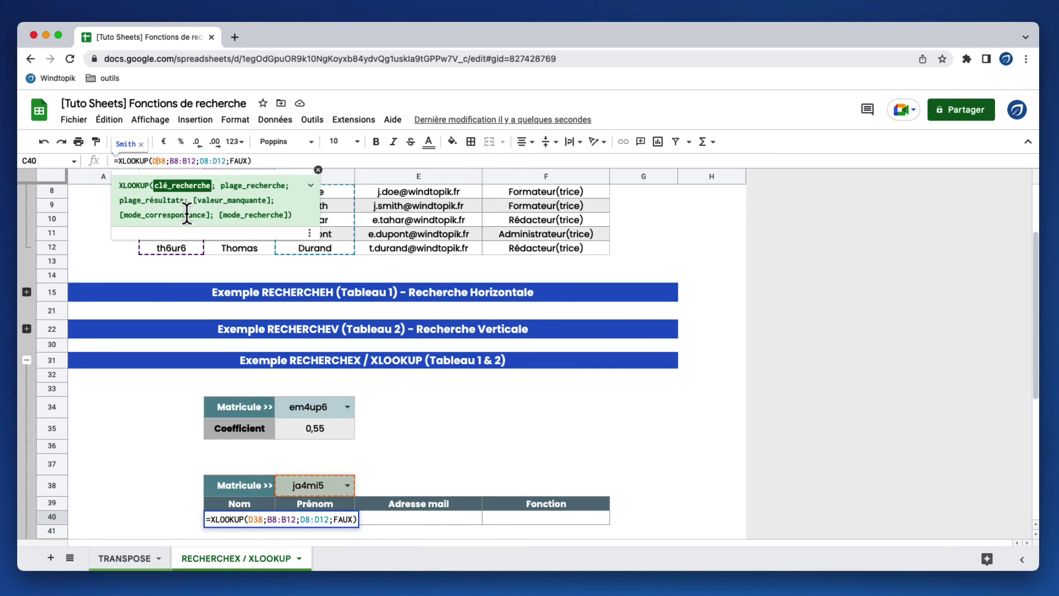
{"action": "key", "text": "F4"}
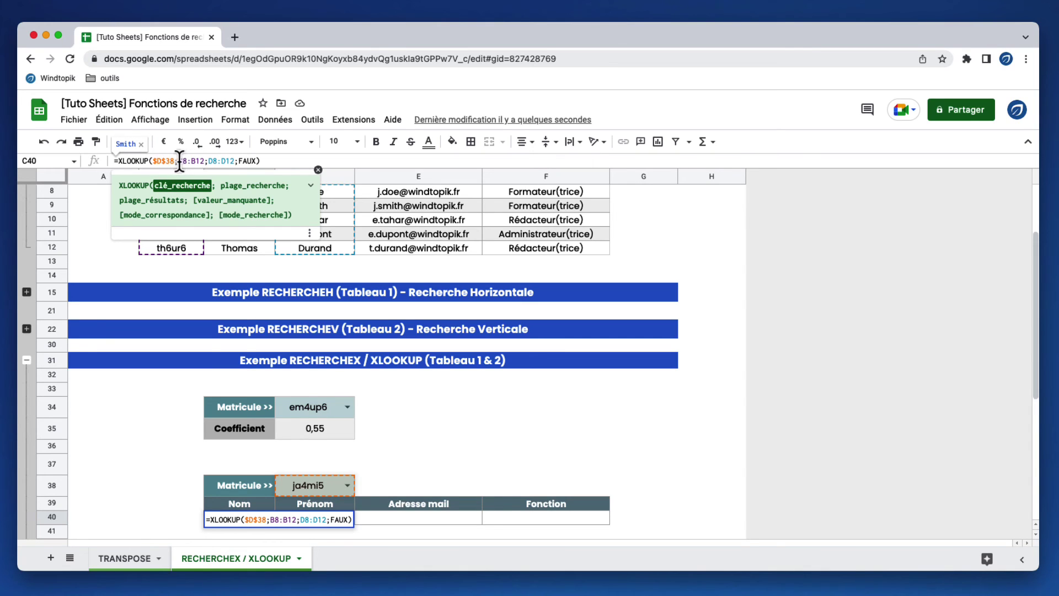
Make the search range in C40's XLOOKUP formula absolute as $B$8:$B$12, leaving the result range relative.
{"action": "left_click", "coordinate": [193, 160]}
{"action": "key", "text": "F4"}
{"action": "key", "text": "F4"}
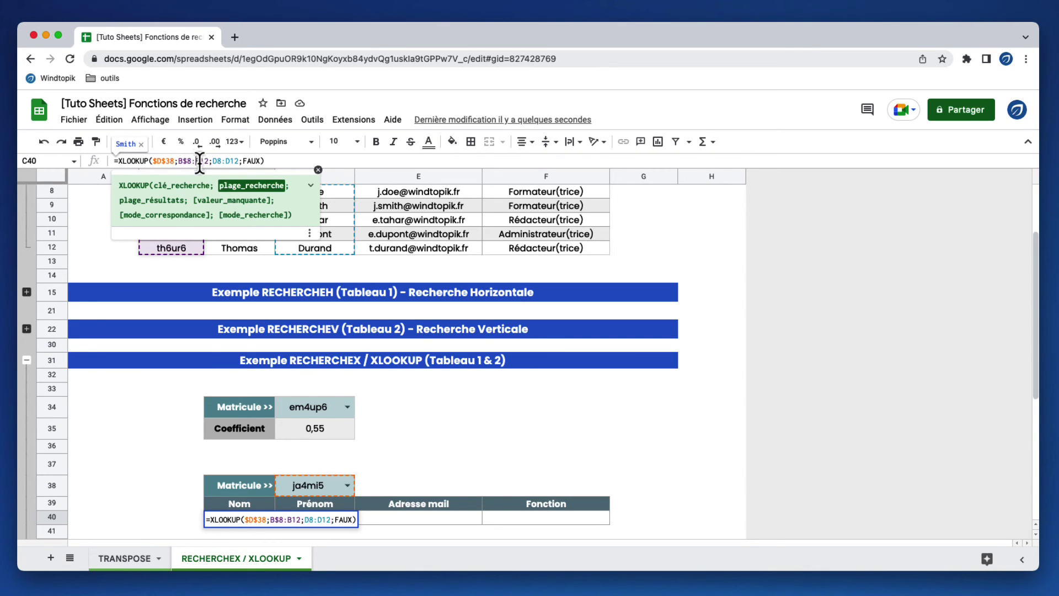
{"action": "left_click", "coordinate": [197, 161]}
{"action": "type", "text": "$"}
{"action": "key", "text": "Right"}
{"action": "type", "text": "$"}
{"action": "left_click", "coordinate": [177, 161]}
{"action": "type", "text": "$"}
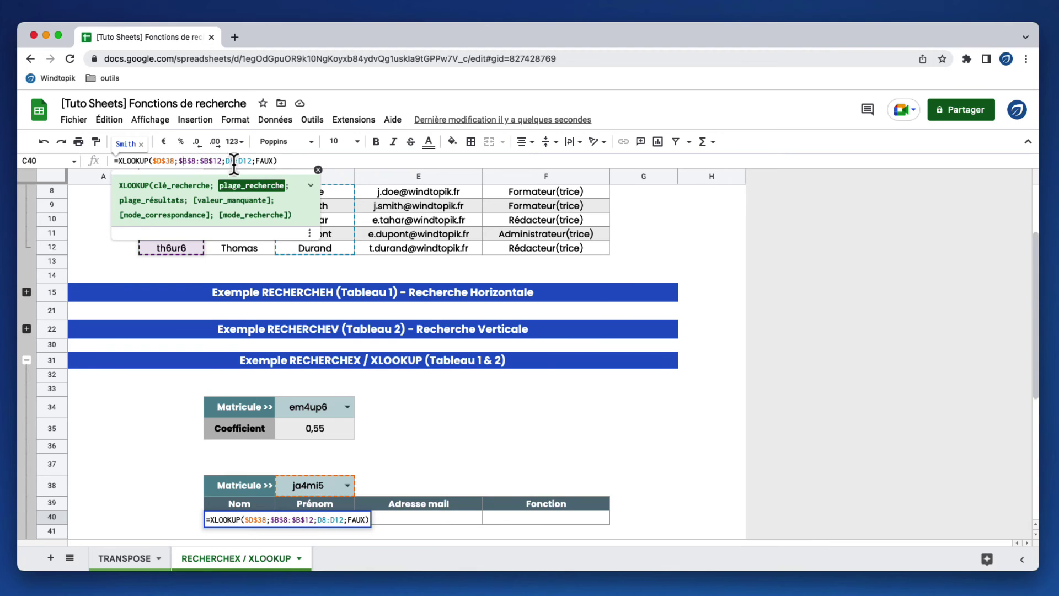
{"action": "left_click", "coordinate": [298, 160]}
{"action": "key", "text": "Return"}
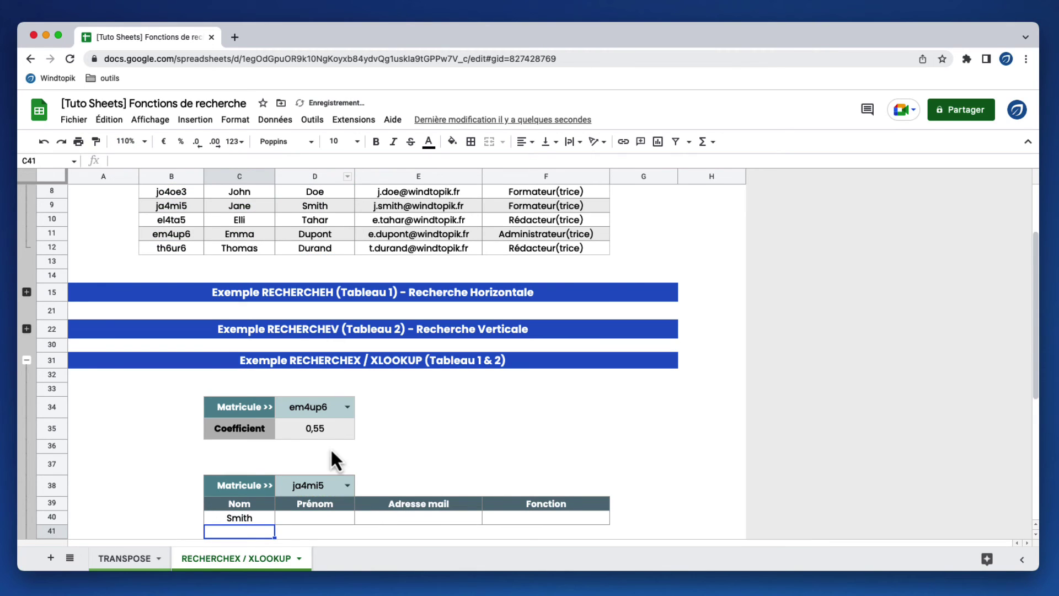
Copy the XLOOKUP formula from C40 across the row to F40.
{"action": "left_click", "coordinate": [263, 518]}
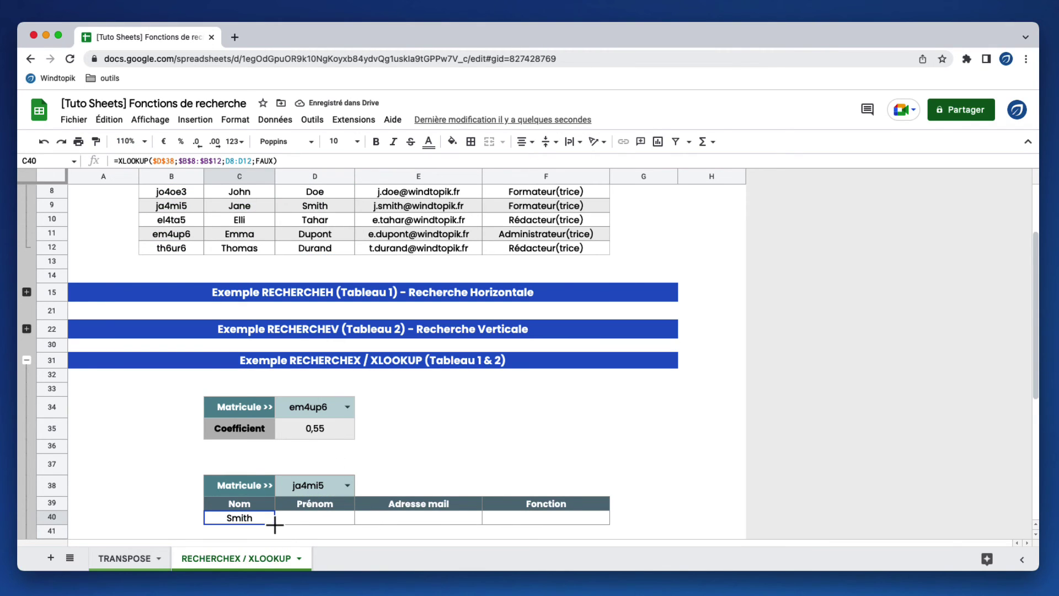
{"action": "left_click_drag", "start_coordinate": [274, 524], "coordinate": [522, 517]}
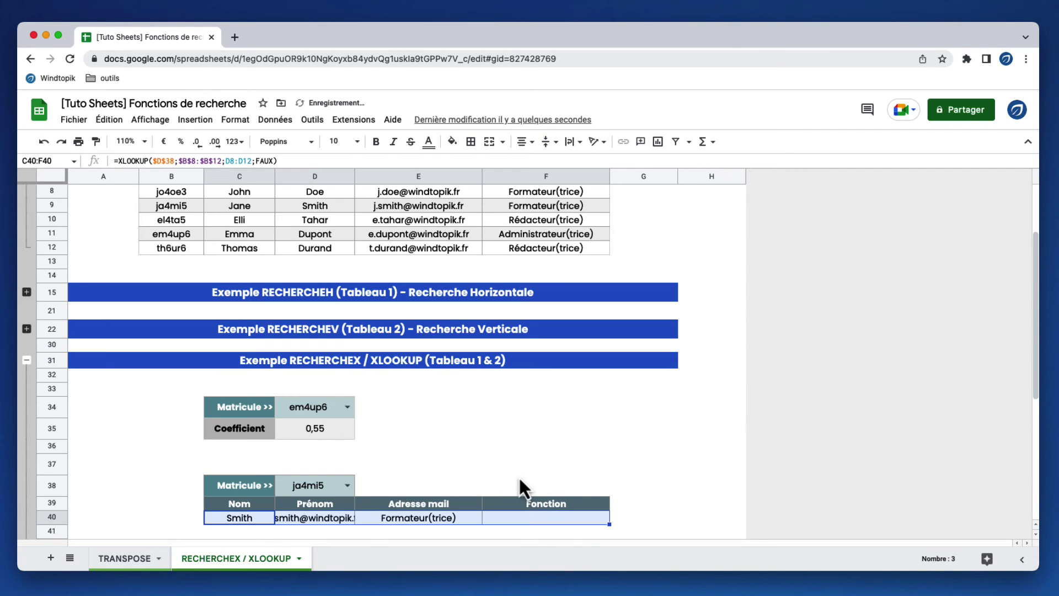
{"action": "scroll", "coordinate": [329, 316], "scroll_direction": "down", "scroll_amount": 4}
Replace the result range in D40's XLOOKUP formula with Tableau 2's Prénom column, C8:C12.
{"action": "left_click", "coordinate": [330, 309]}
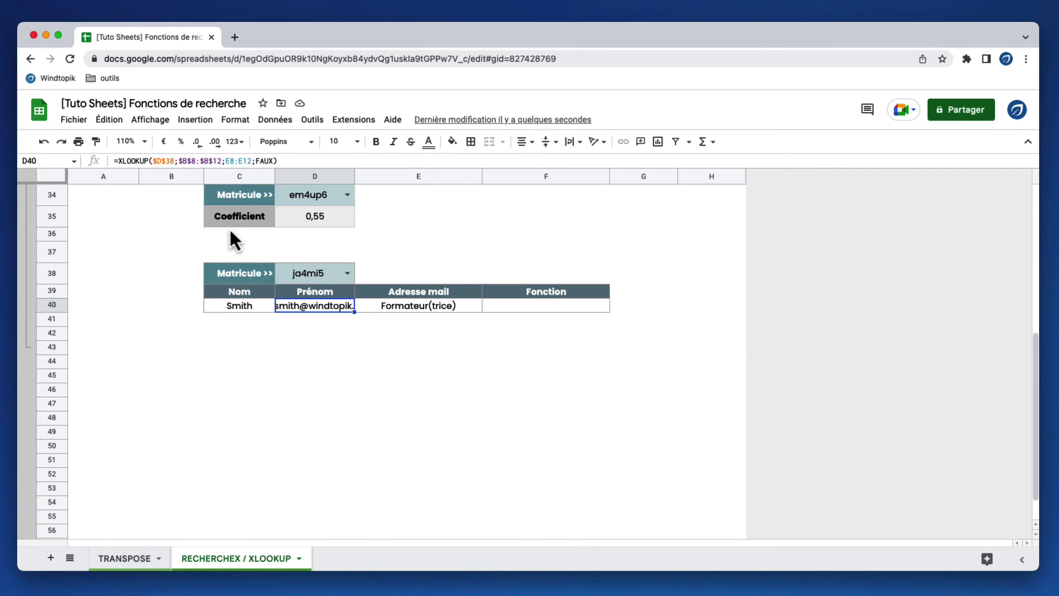
{"action": "scroll", "coordinate": [359, 355], "scroll_direction": "up", "scroll_amount": 5}
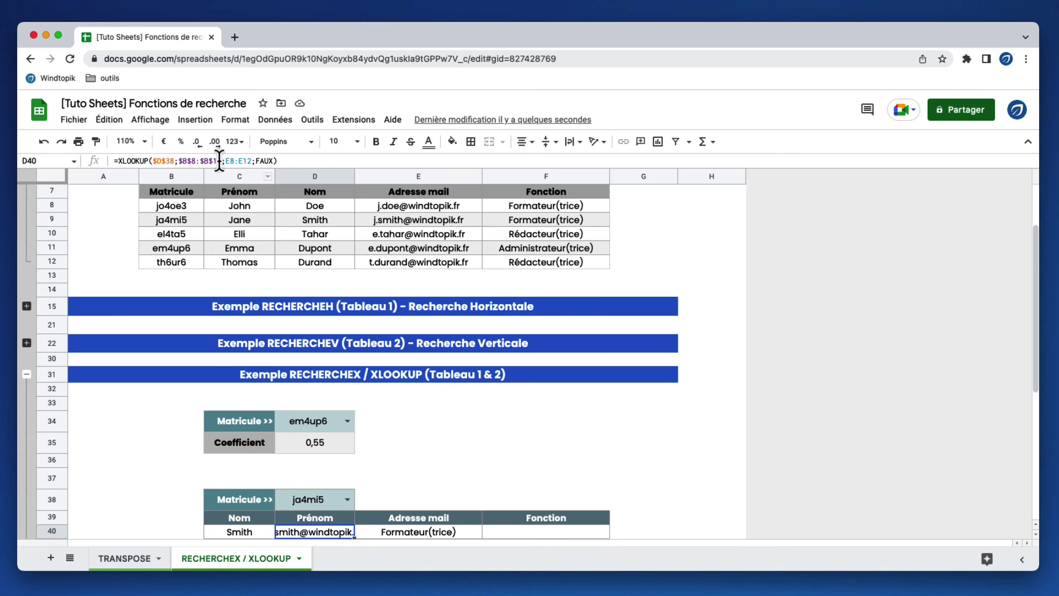
{"action": "left_click_drag", "start_coordinate": [225, 161], "coordinate": [252, 161]}
{"action": "key", "text": "BackSpace"}
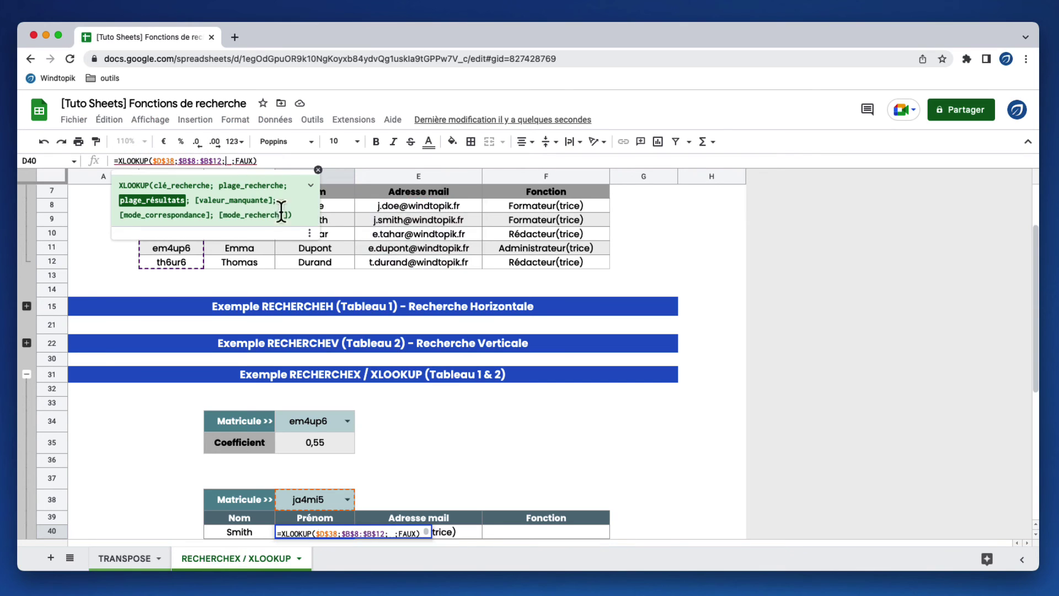
{"action": "scroll", "coordinate": [317, 300], "scroll_direction": "up", "scroll_amount": 3}
{"action": "left_click_drag", "start_coordinate": [257, 292], "coordinate": [257, 345]}
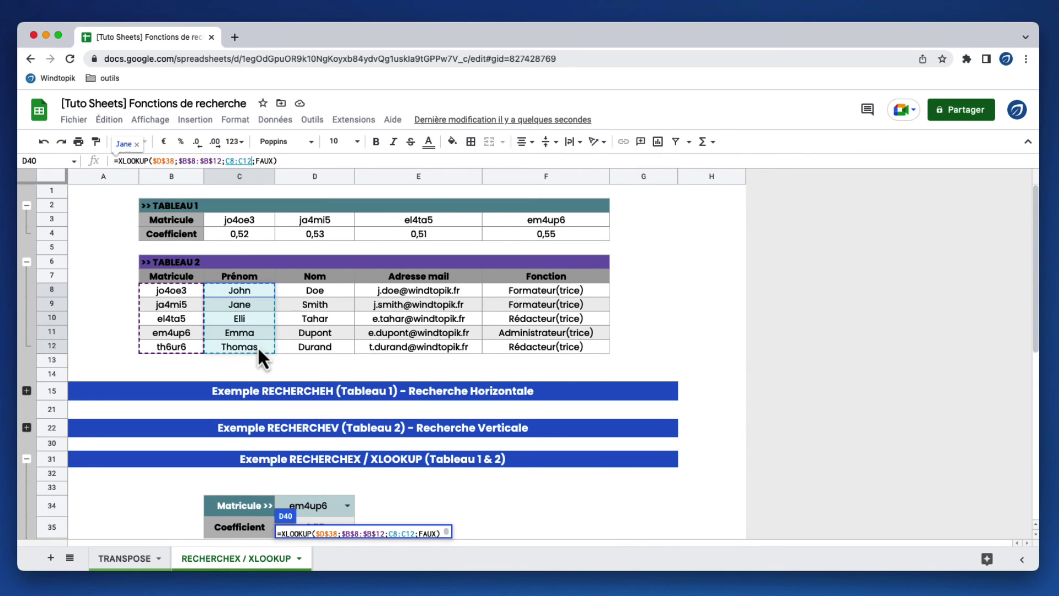
{"action": "key", "text": "Return"}
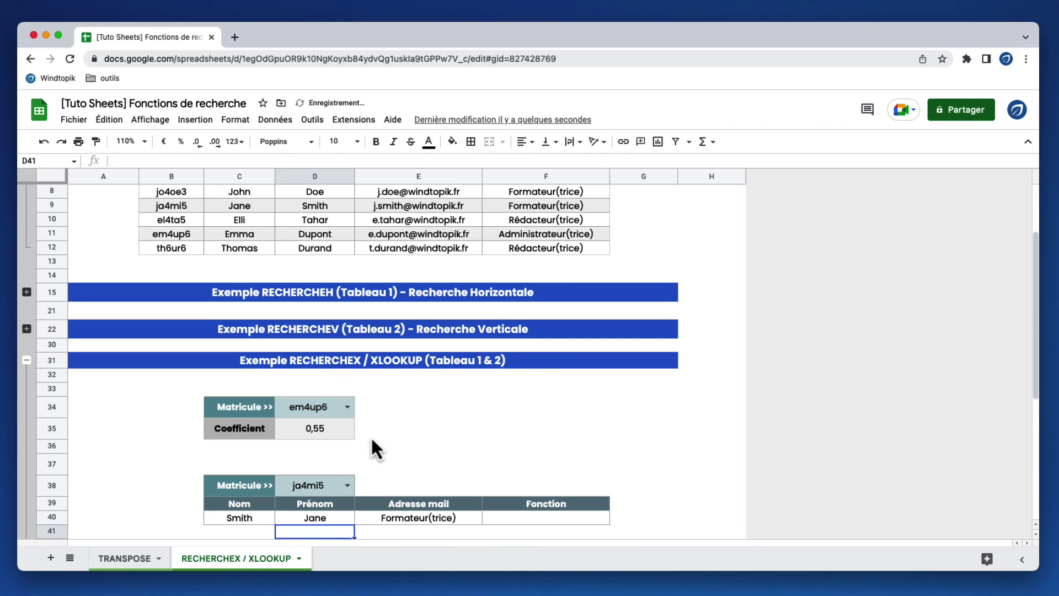
Replace the result range in E40's XLOOKUP formula with Tableau 2's Adresse mail column, E8:E12.
{"action": "left_click", "coordinate": [409, 521]}
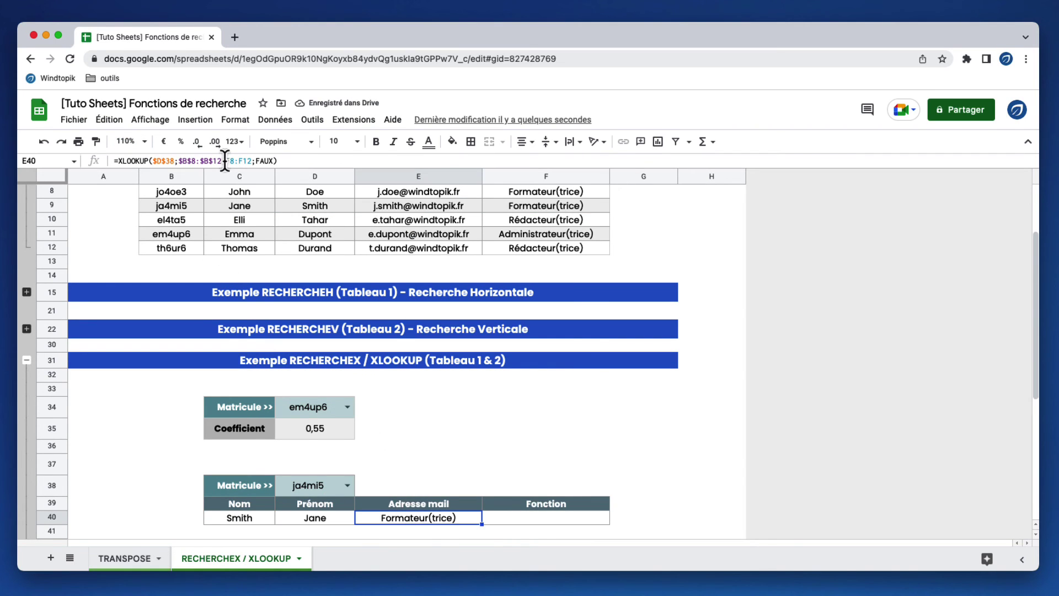
{"action": "left_click_drag", "start_coordinate": [225, 161], "coordinate": [250, 161]}
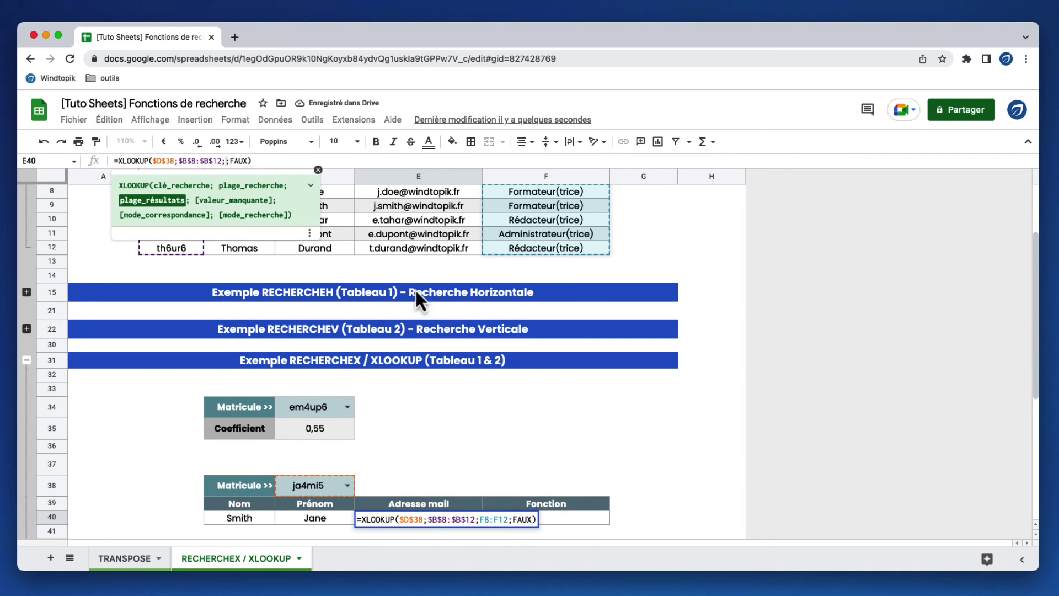
{"action": "scroll", "coordinate": [452, 306], "scroll_direction": "up", "scroll_amount": 3}
{"action": "left_click", "coordinate": [450, 296]}
{"action": "left_click_drag", "start_coordinate": [450, 297], "coordinate": [441, 346]}
{"action": "key", "text": "Return"}
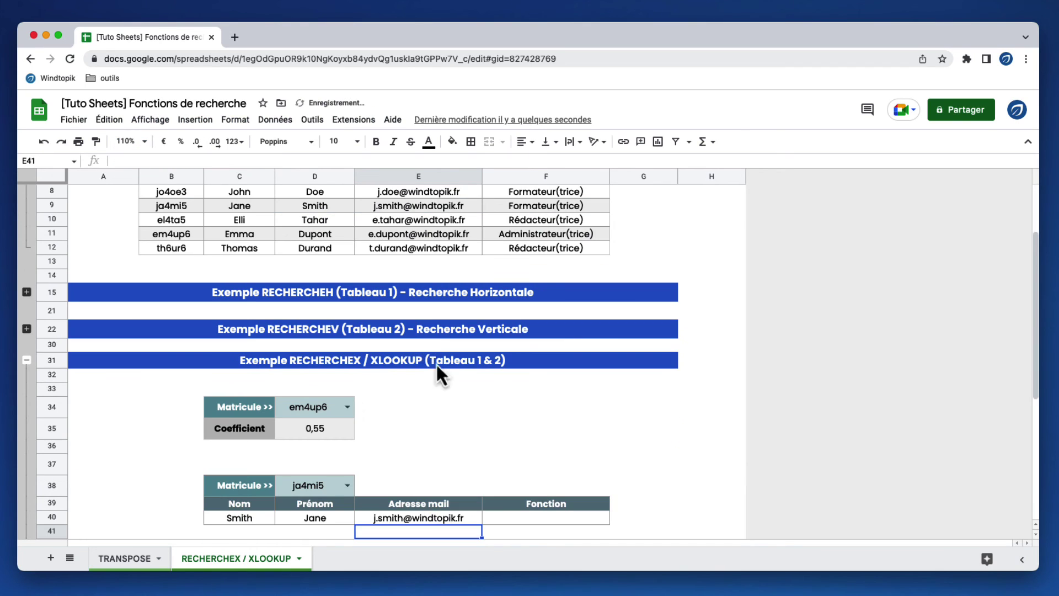
Replace the result range in F40's XLOOKUP formula with Tableau 2's Fonction column, F8:F12.
{"action": "left_click", "coordinate": [530, 518]}
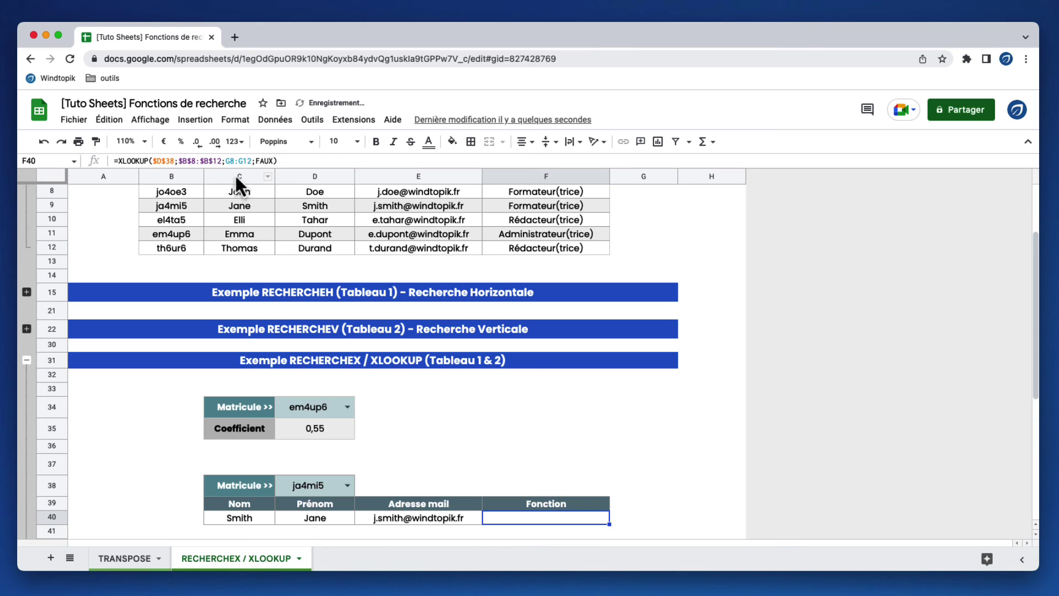
{"action": "left_click_drag", "start_coordinate": [226, 160], "coordinate": [248, 161]}
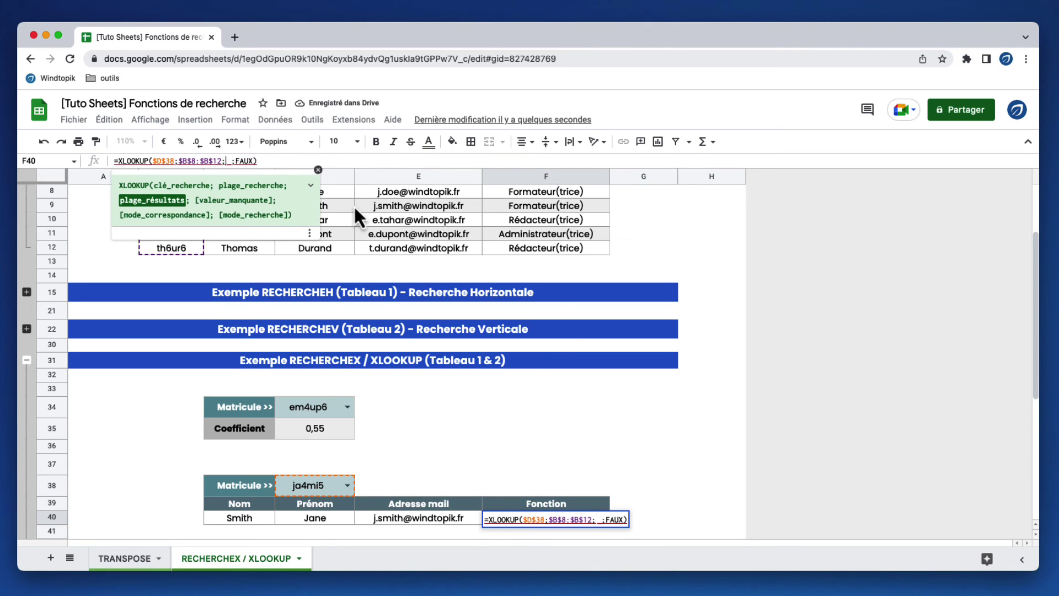
{"action": "scroll", "coordinate": [621, 260], "scroll_direction": "up", "scroll_amount": 3}
{"action": "left_click_drag", "start_coordinate": [589, 248], "coordinate": [569, 301]}
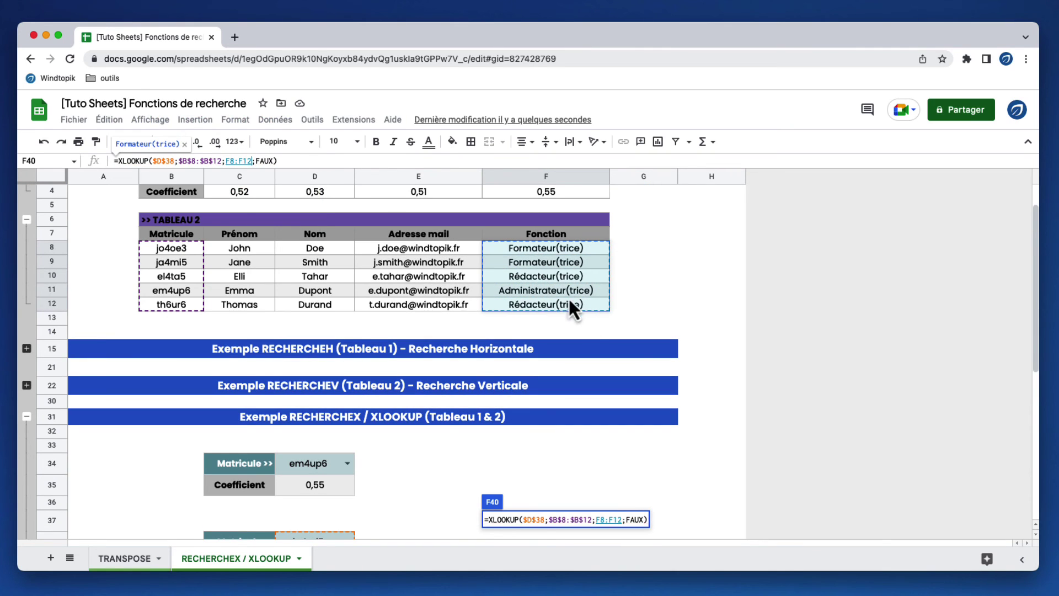
{"action": "key", "text": "Return"}
{"action": "left_click", "coordinate": [431, 464]}
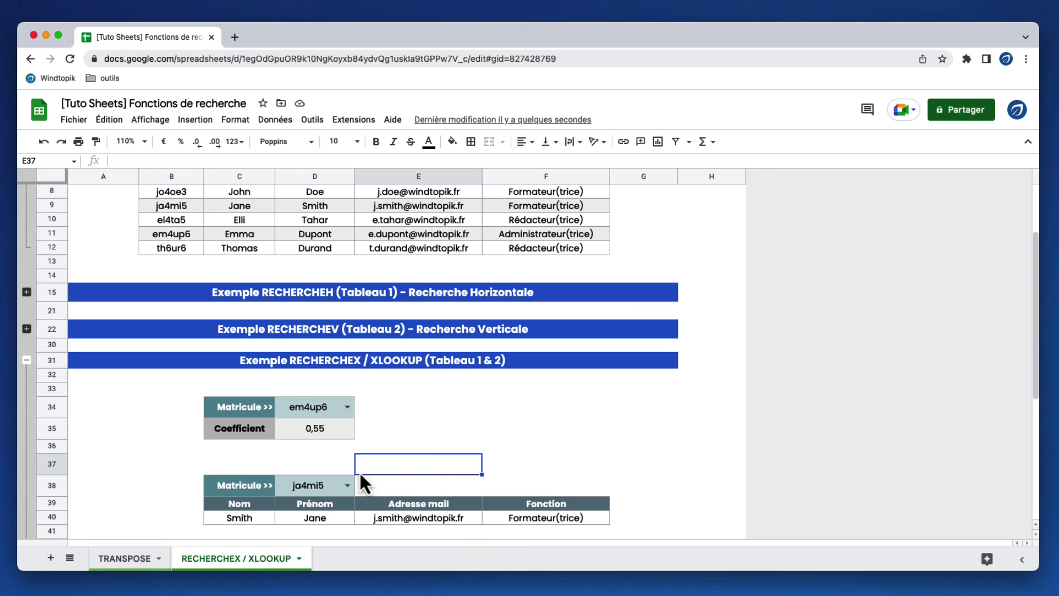
{"action": "left_click", "coordinate": [335, 435]}
{"action": "left_click", "coordinate": [433, 425]}
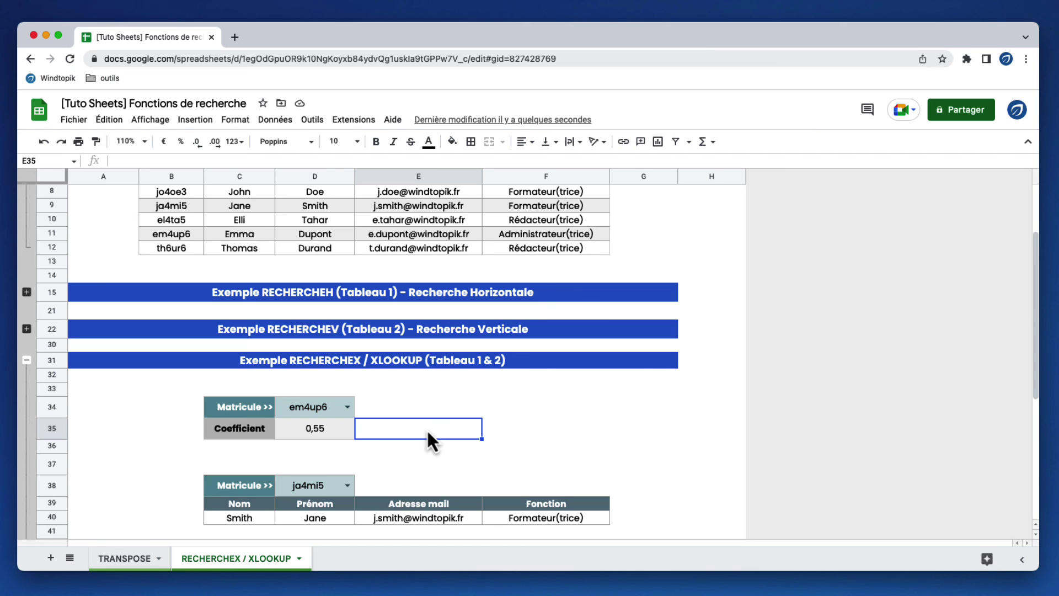
{"action": "left_click", "coordinate": [346, 429]}
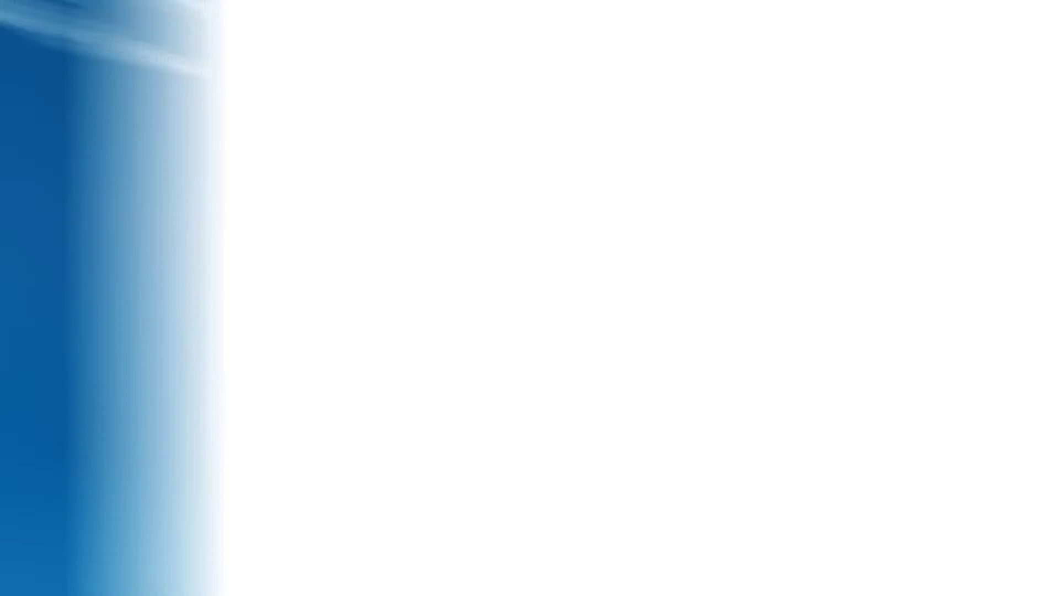